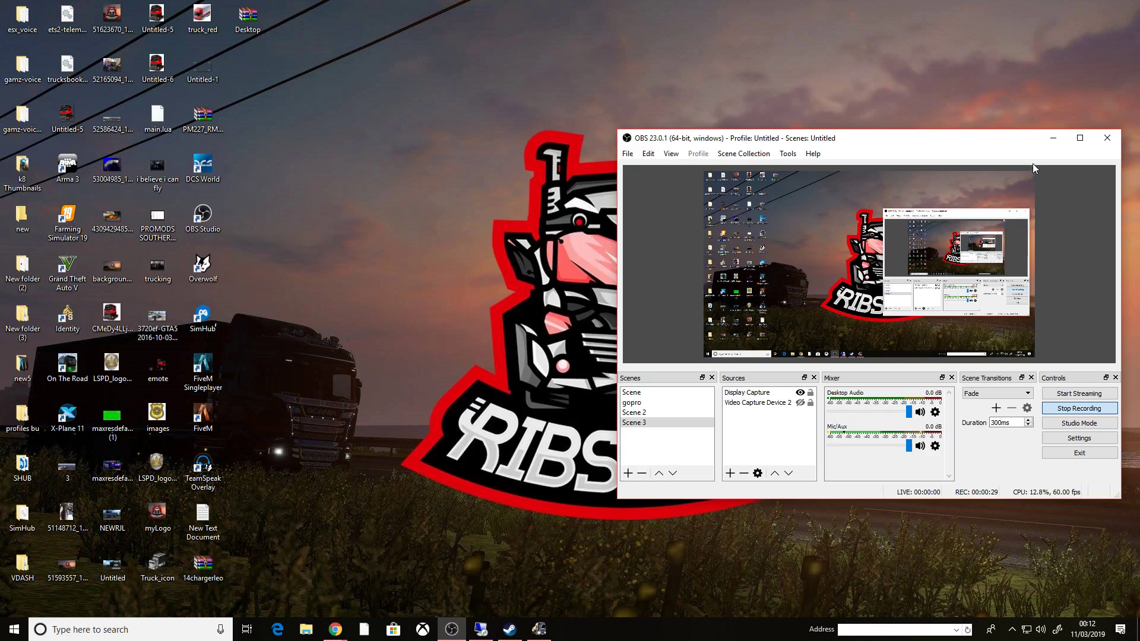
Minimize OBS, check the SimHub 6.7.5 RaceDepartment page in Chrome, then minimize Chrome
left_click(1053, 138)
mouse_move(336, 628)
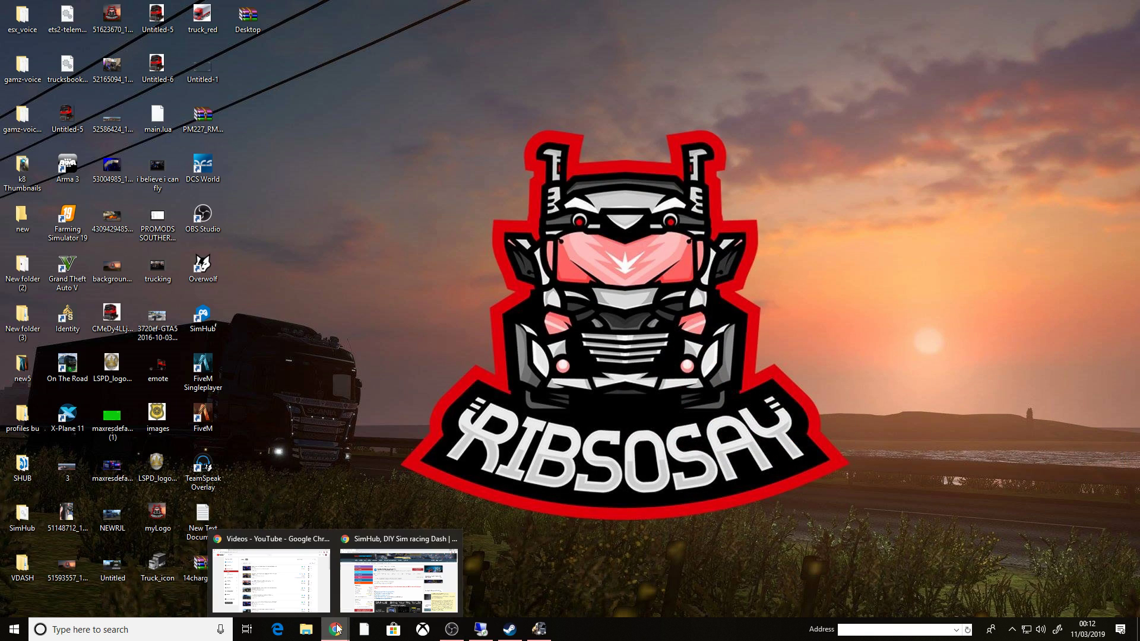
left_click(398, 572)
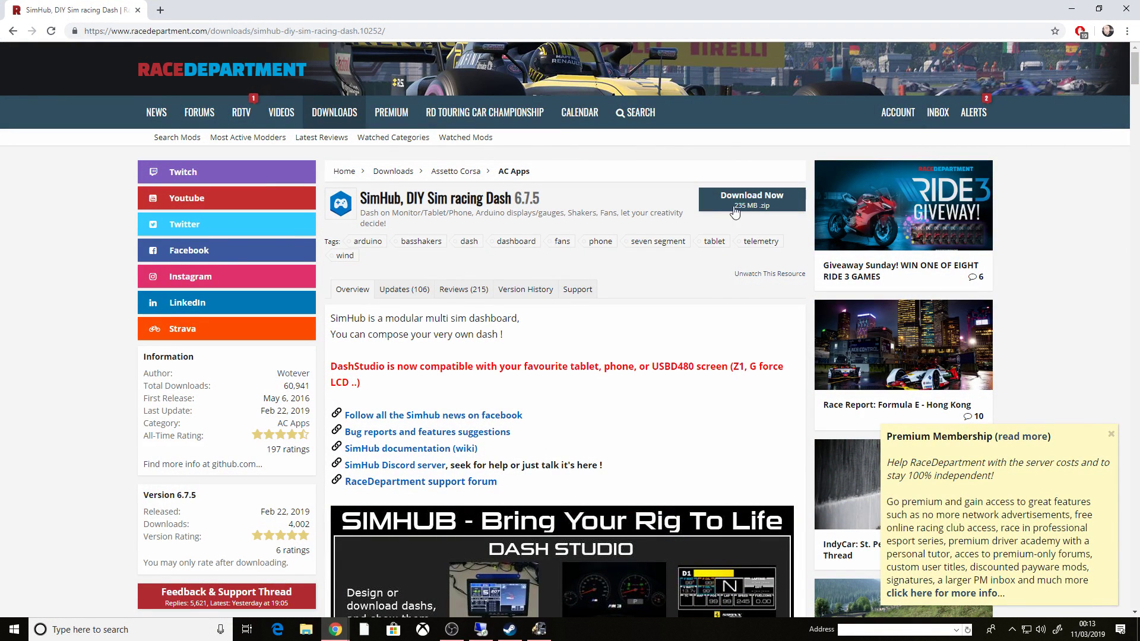
left_click(1072, 8)
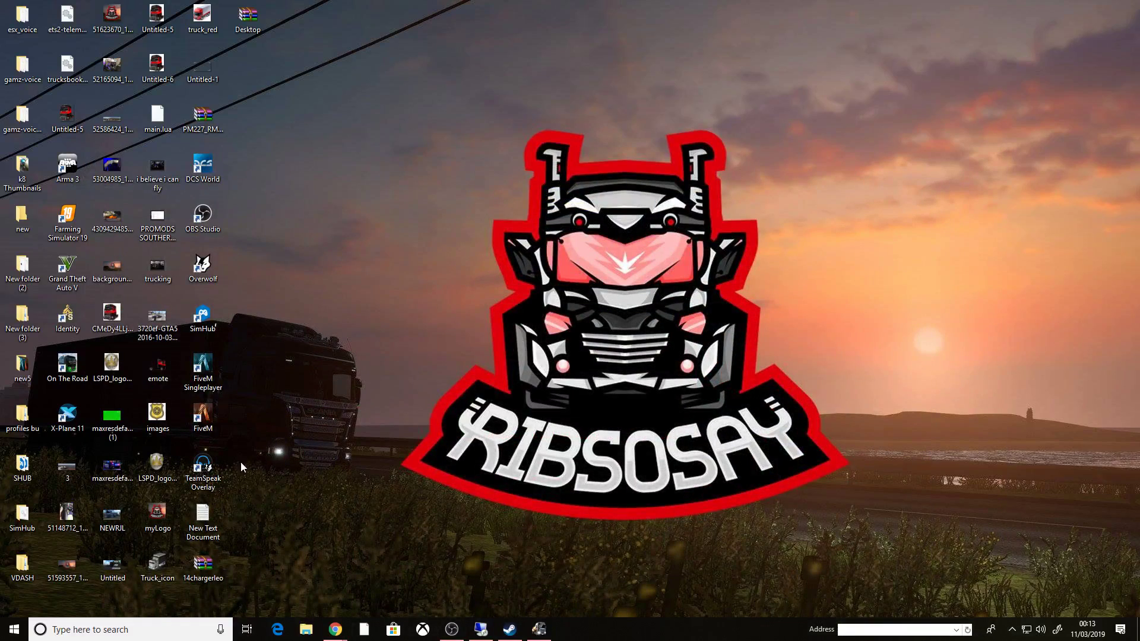
Launch SimHub from the desktop and scroll the Games list to the Euro Truck Simulator 2 tile
left_click(202, 318)
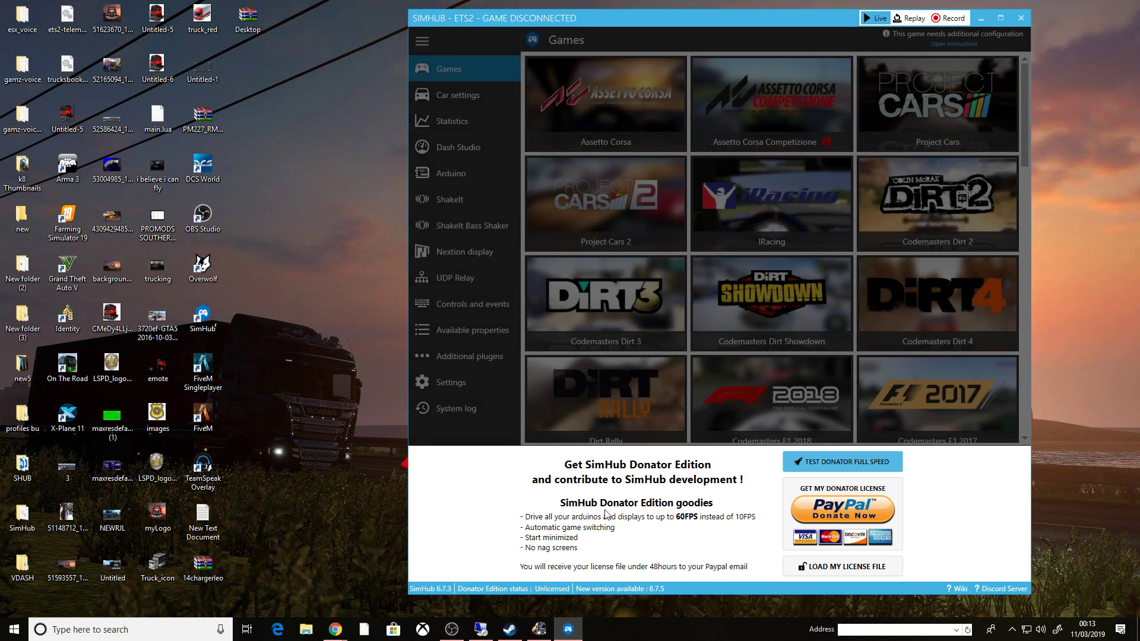
scroll(630, 321, "down", 5)
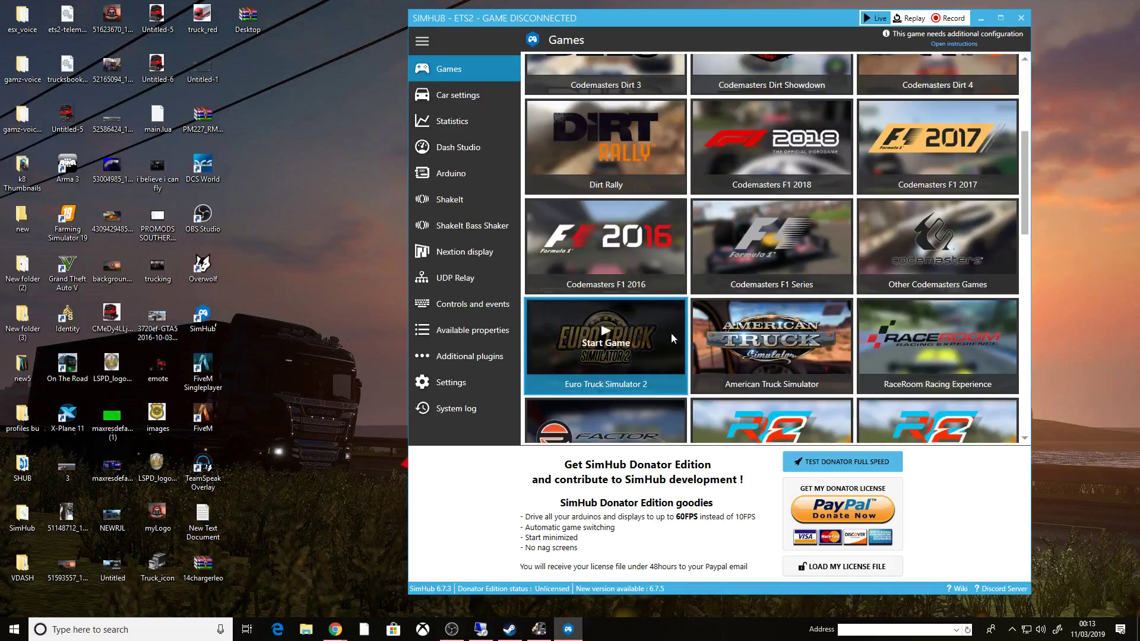
Open the ETS2 plugin instructions folder and read the HowTo notes in Notepad
left_click(961, 45)
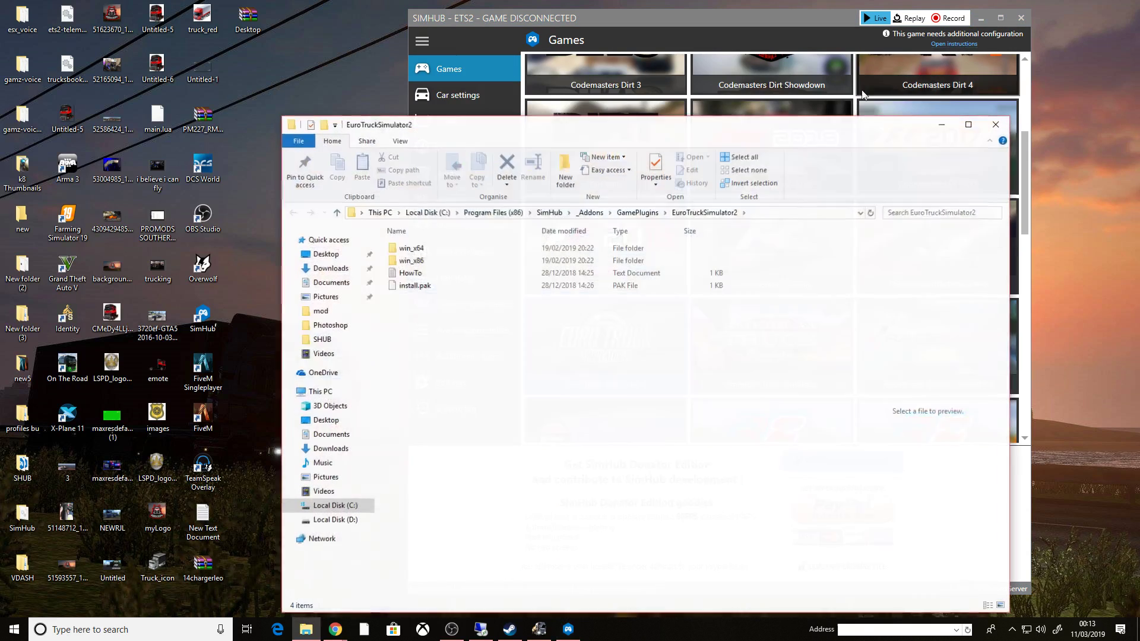
double_click(413, 277)
left_click_drag(751, 283, 689, 227)
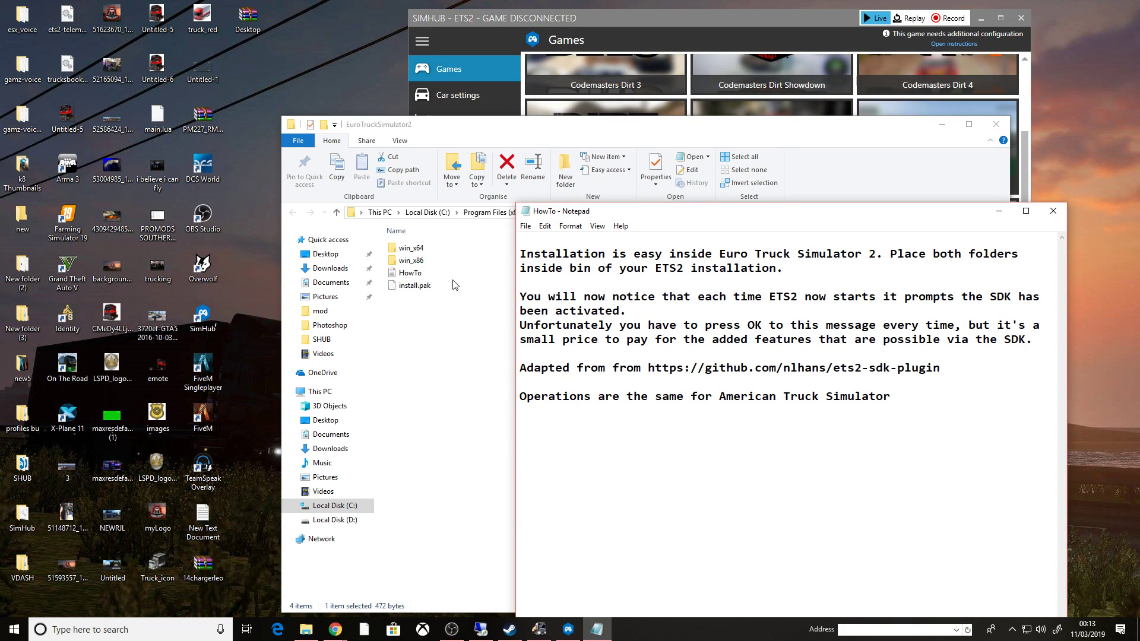
left_click(411, 264)
Look inside win_x64\plugins, then return and open the win_x86 folder
double_click(416, 250)
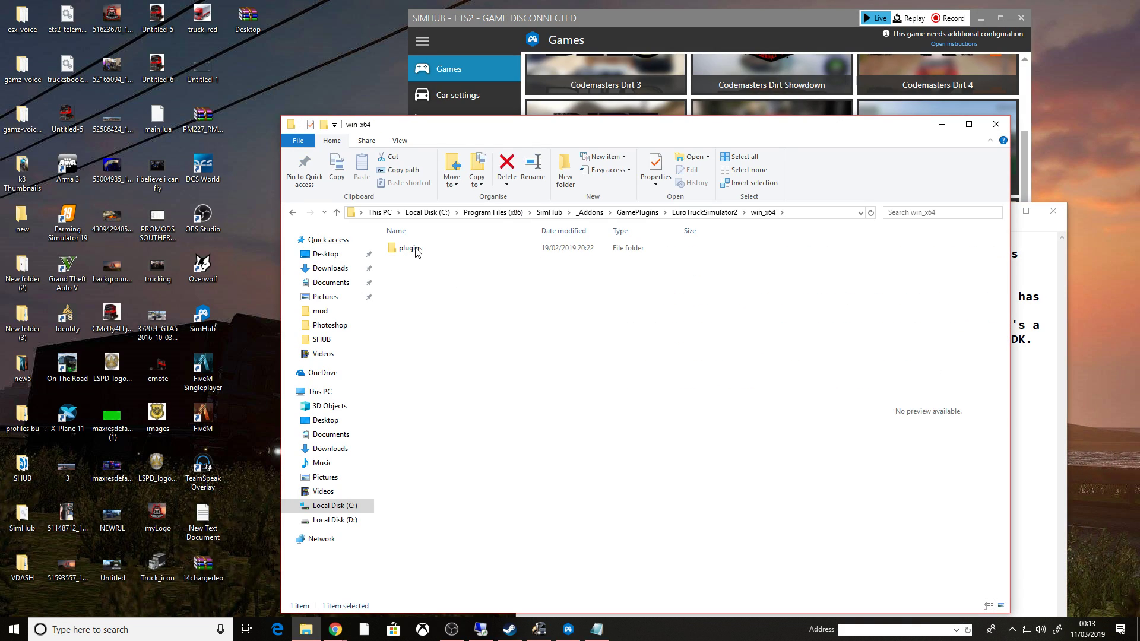
double_click(417, 250)
left_click(294, 213)
left_click(336, 213)
double_click(422, 262)
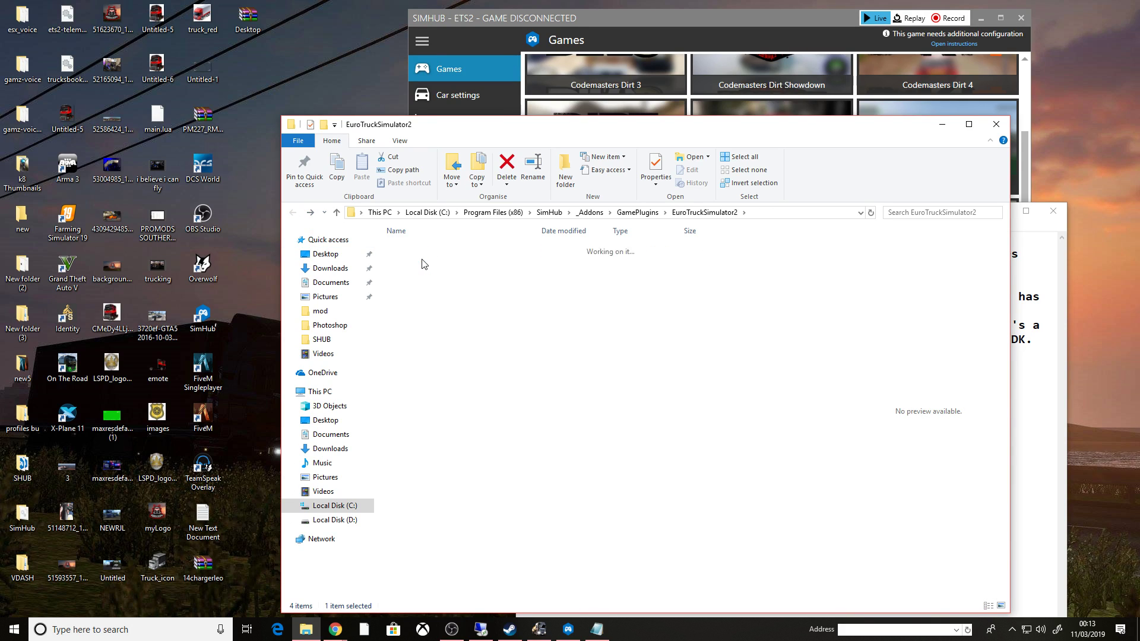
Browse to D:\newsteam\steamapps\common\Euro Truck Simulator 2\bin
left_click(293, 212)
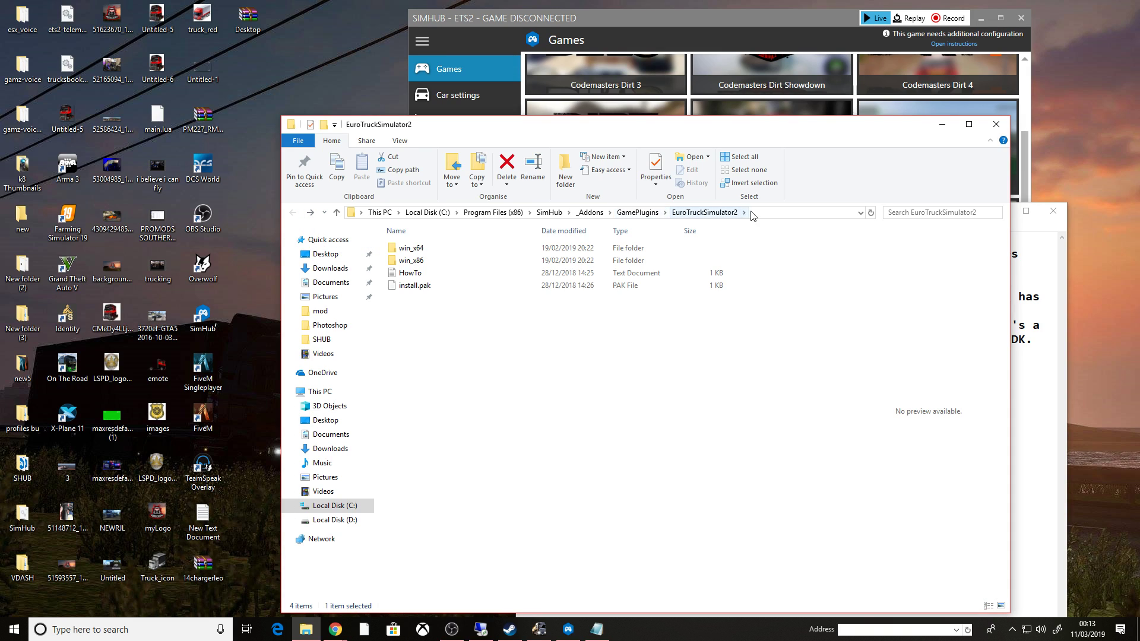
left_click(334, 521)
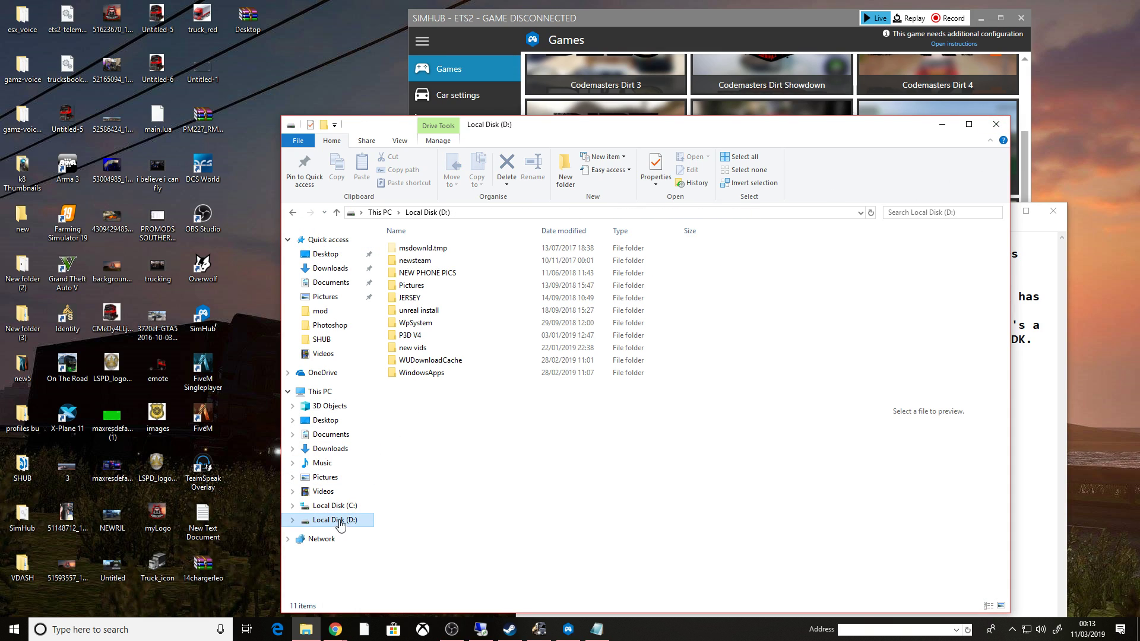
double_click(422, 261)
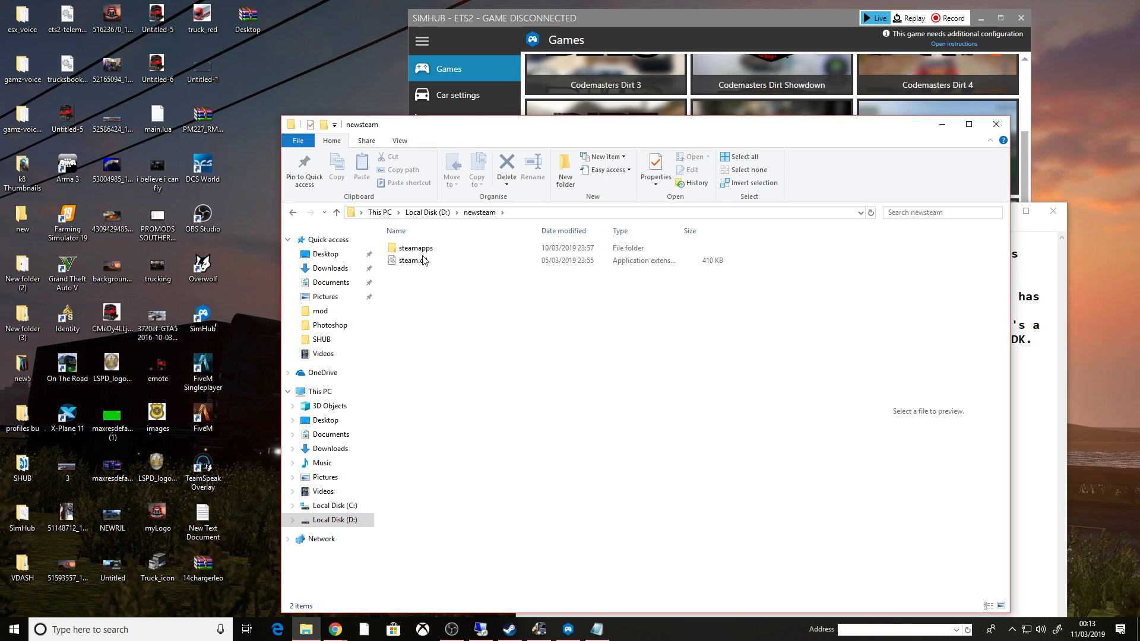
double_click(426, 250)
double_click(428, 249)
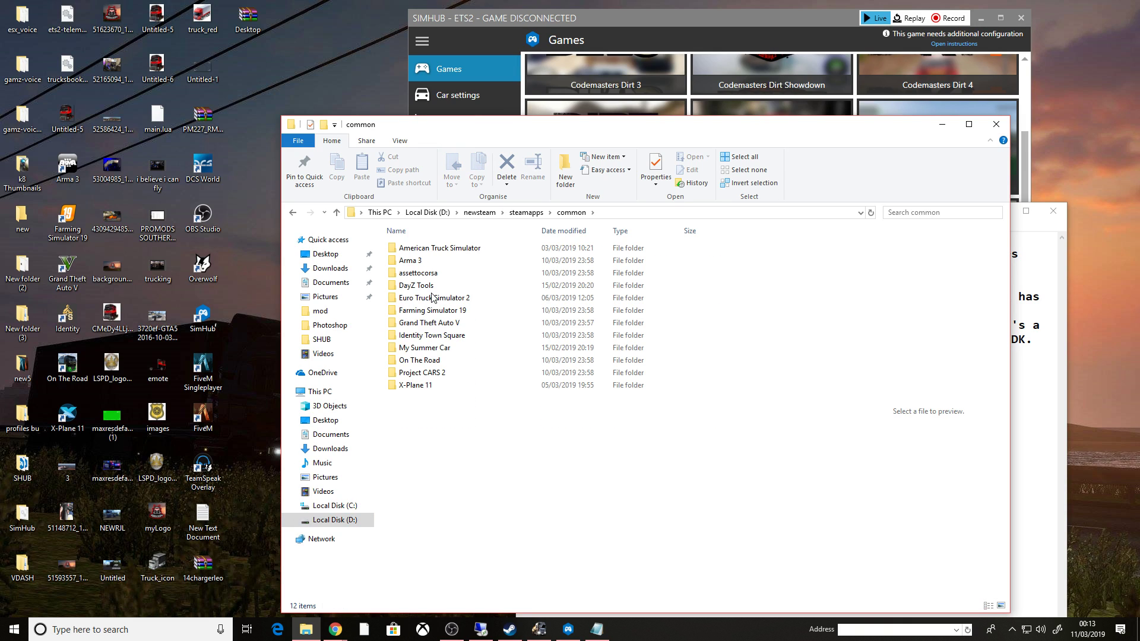
double_click(433, 297)
double_click(406, 263)
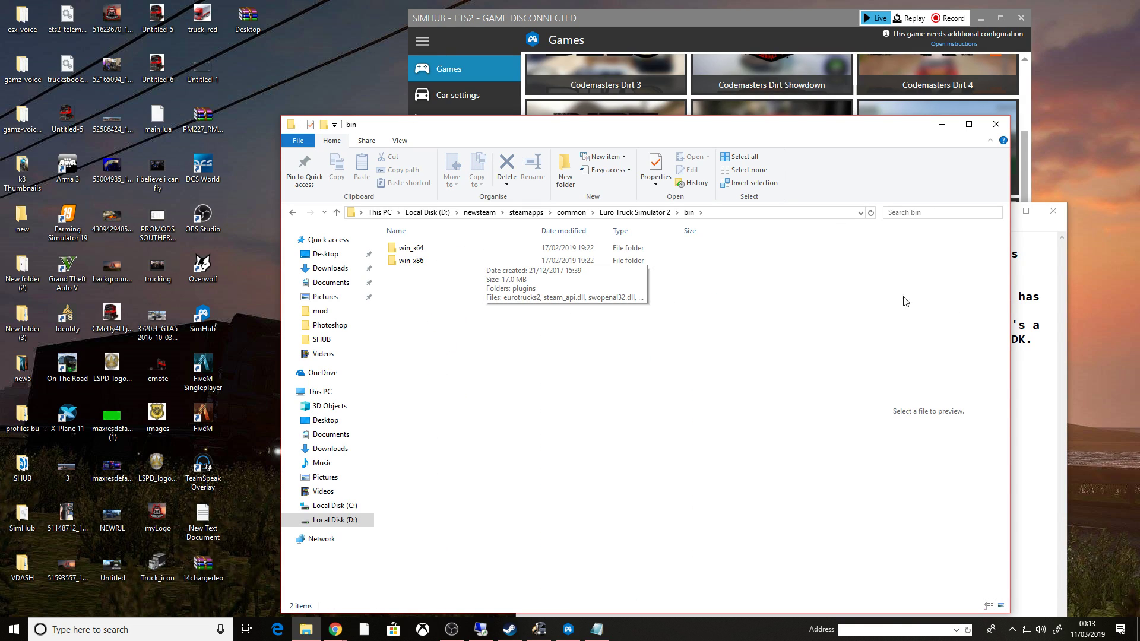
Check SHETS2Telemetry_x64.dll in win_x64\plugins, then open the win_x86 plugins folder
double_click(412, 248)
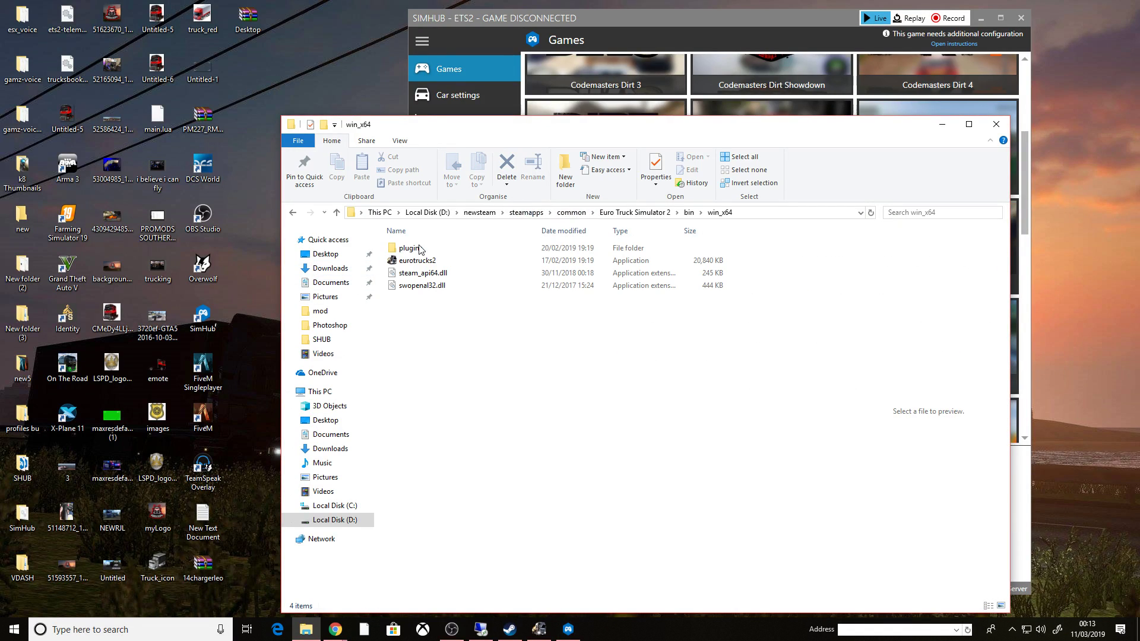
double_click(413, 249)
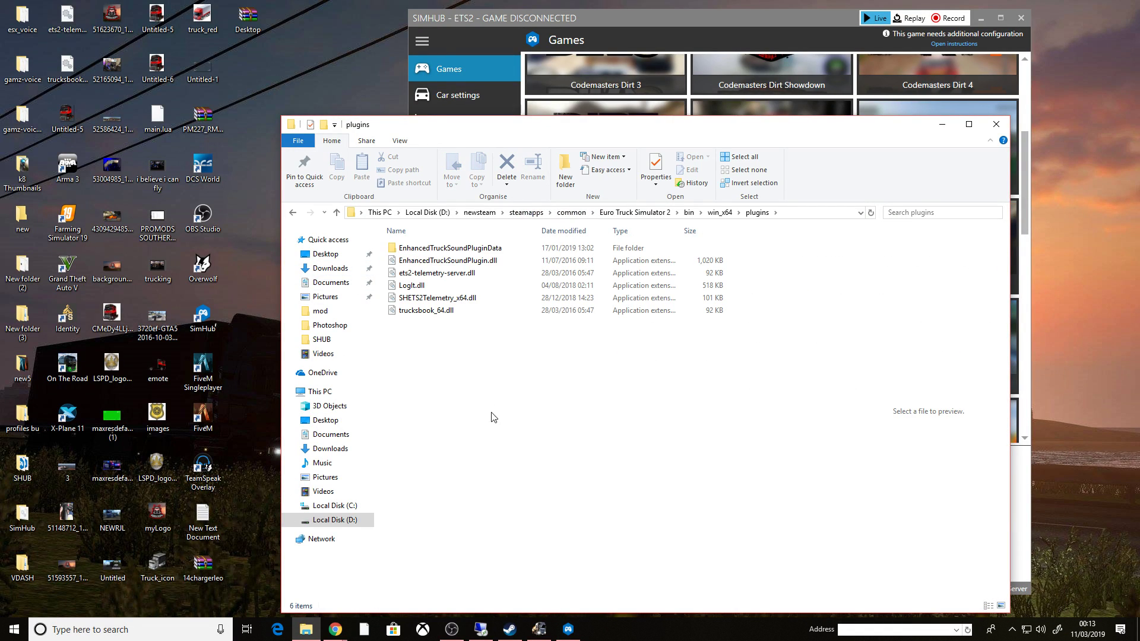
left_click(449, 298)
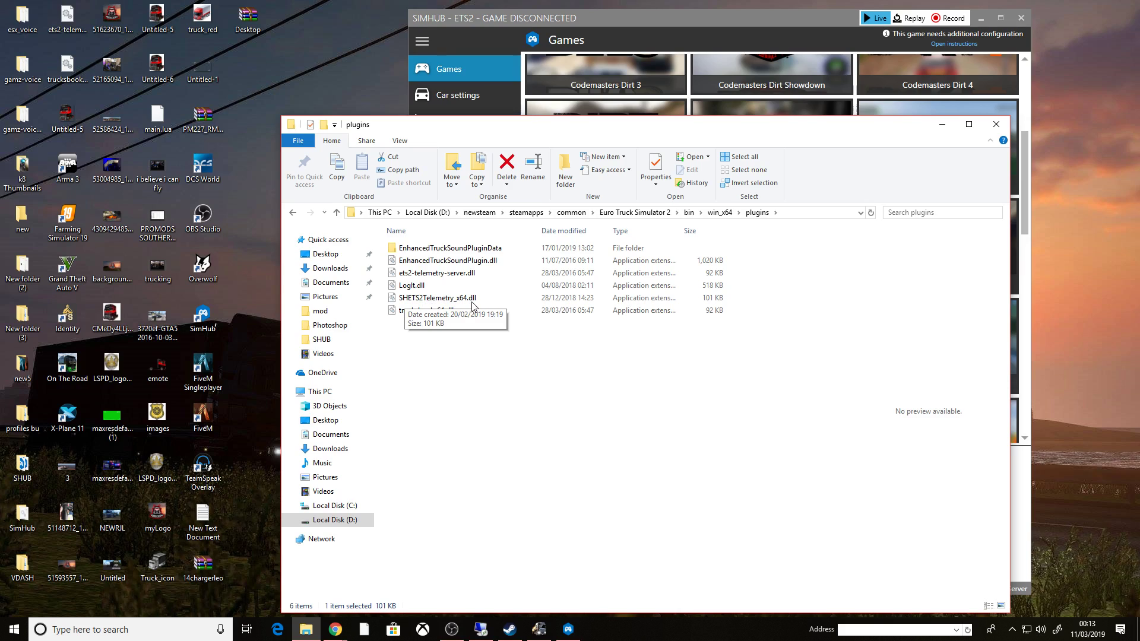
left_click(689, 218)
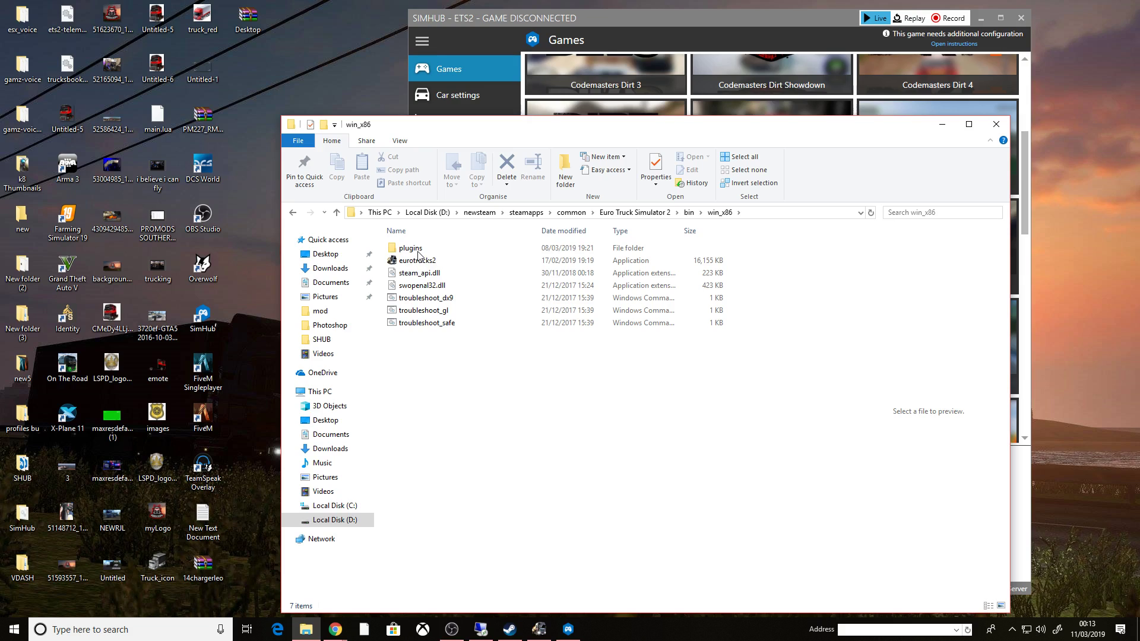
double_click(418, 253)
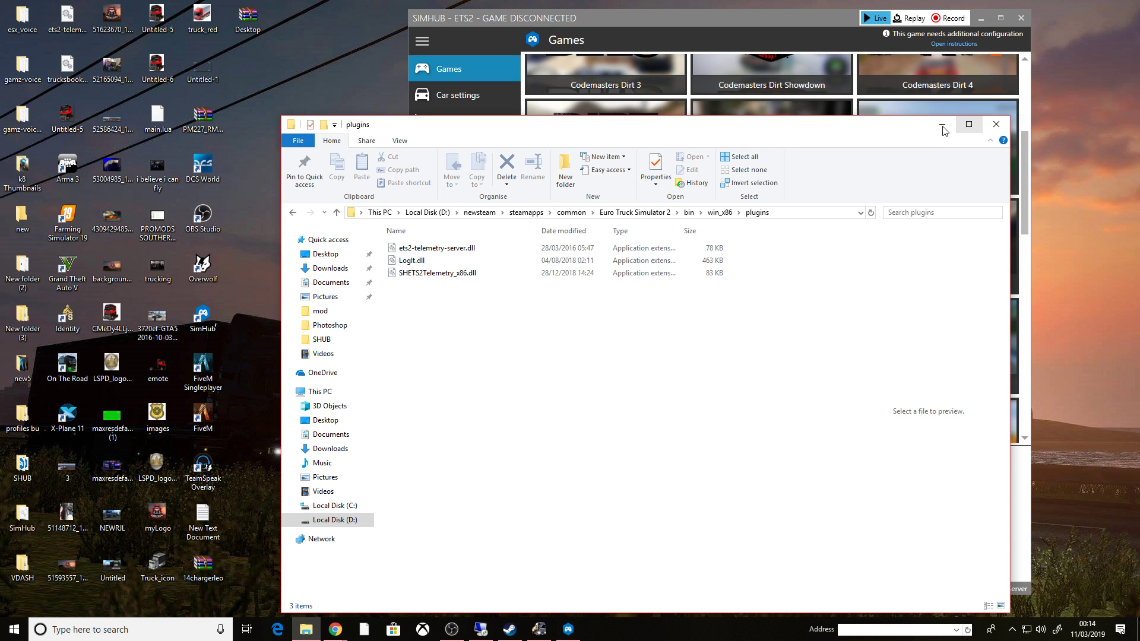
Reopen SimHub's EuroTruckSimulator2 plugin folder, peek into win_x86\plugins, and reopen the HowTo notes
left_click(995, 125)
left_click(954, 44)
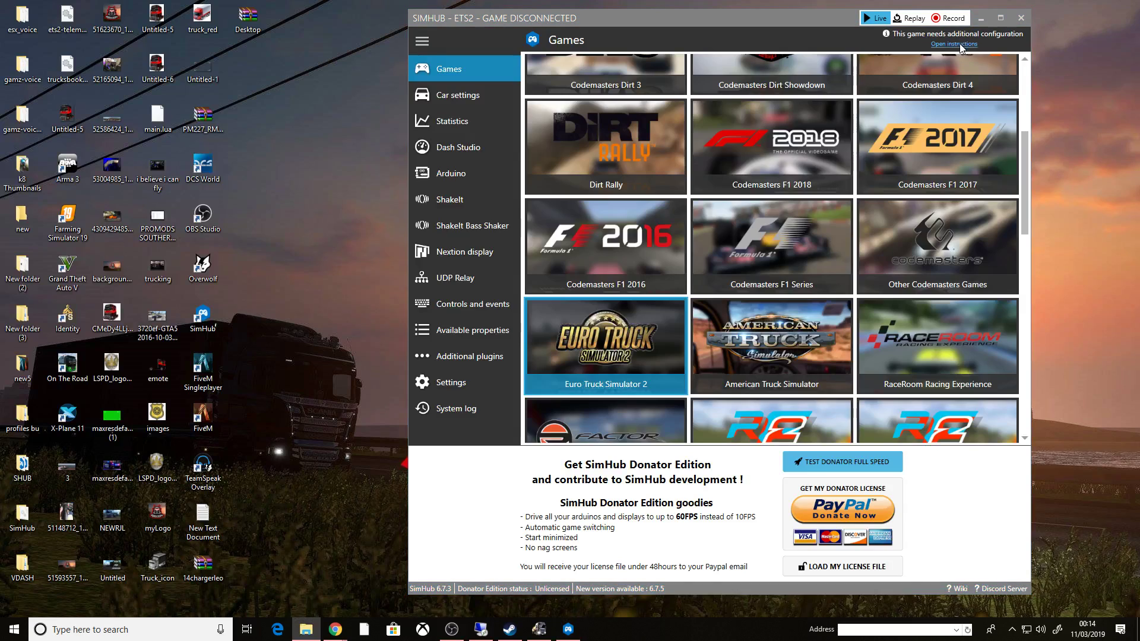
double_click(415, 260)
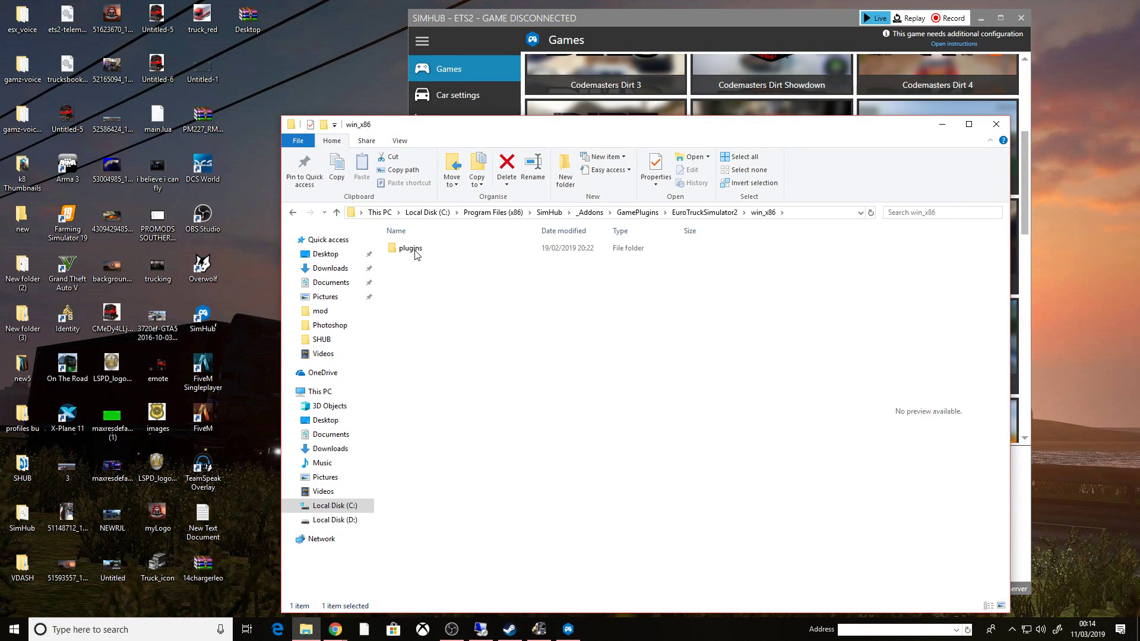
double_click(420, 250)
left_click(292, 212)
left_click(292, 212)
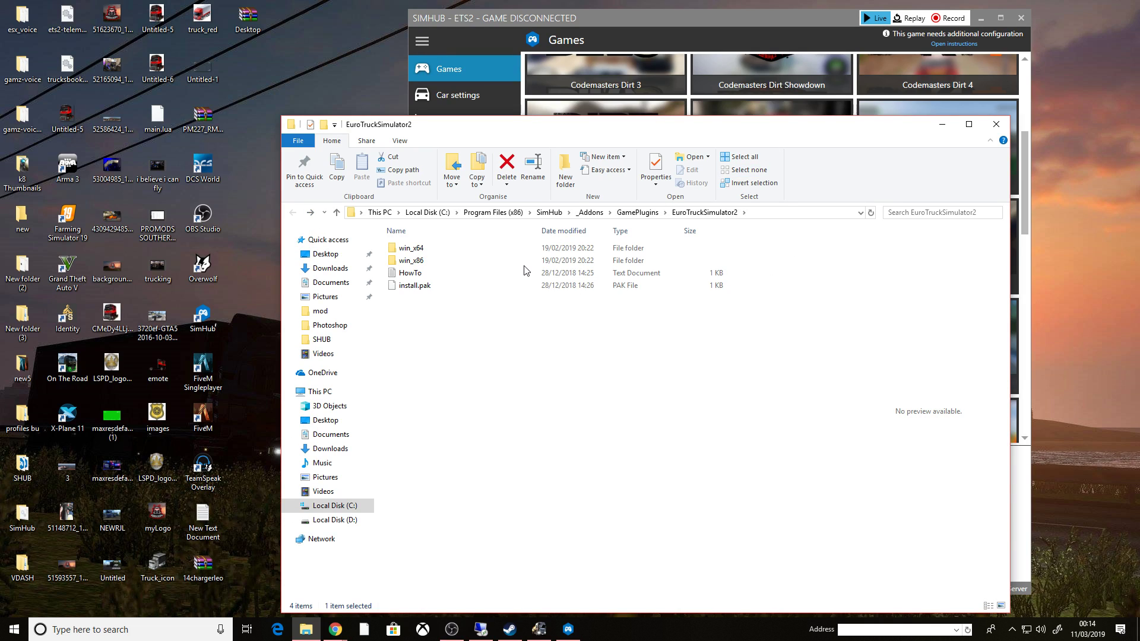
double_click(410, 274)
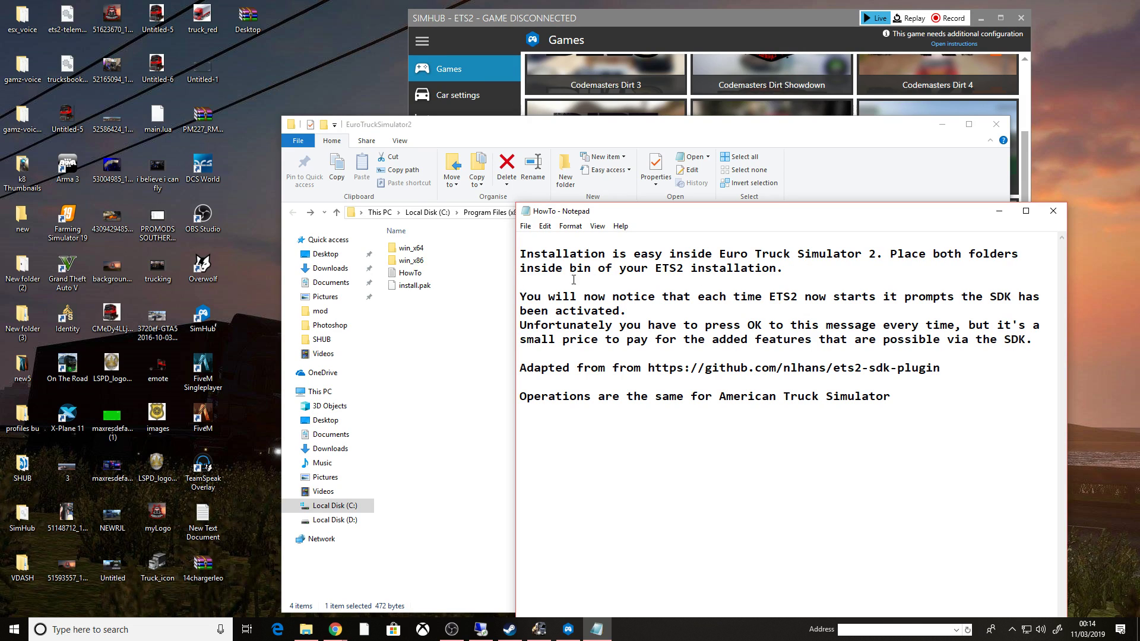
Close the HowTo notes and view the add-on's win_x64 plugins DLL
left_click(1052, 211)
double_click(411, 247)
double_click(415, 250)
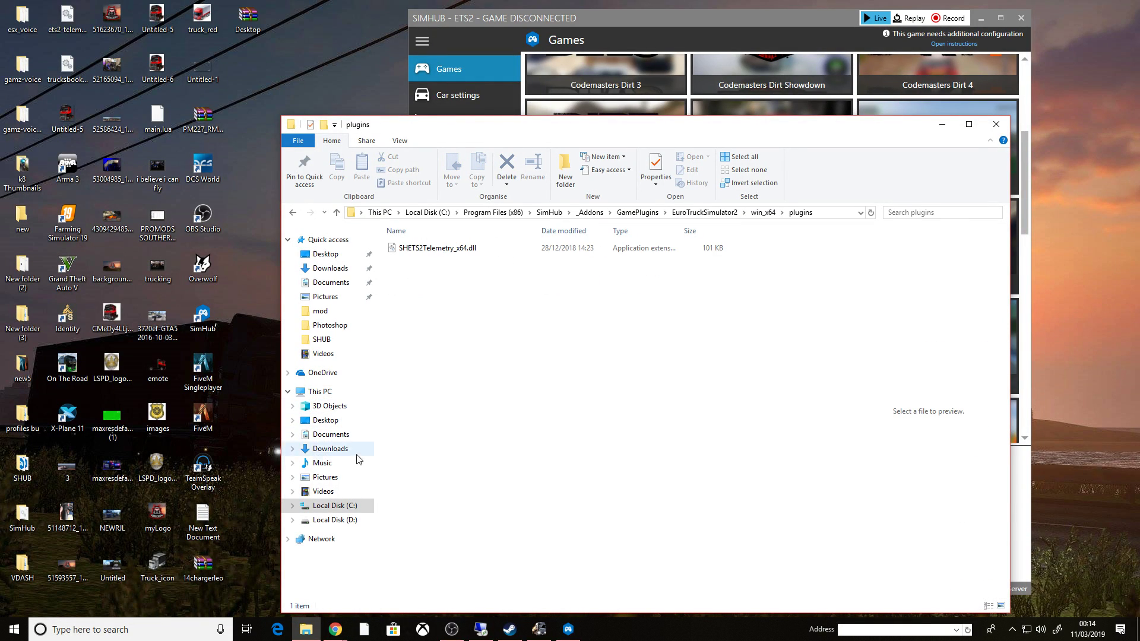
Navigate on D: through newsteam, steamapps and common to Euro Truck Simulator 2's bin folder
left_click(333, 520)
double_click(421, 262)
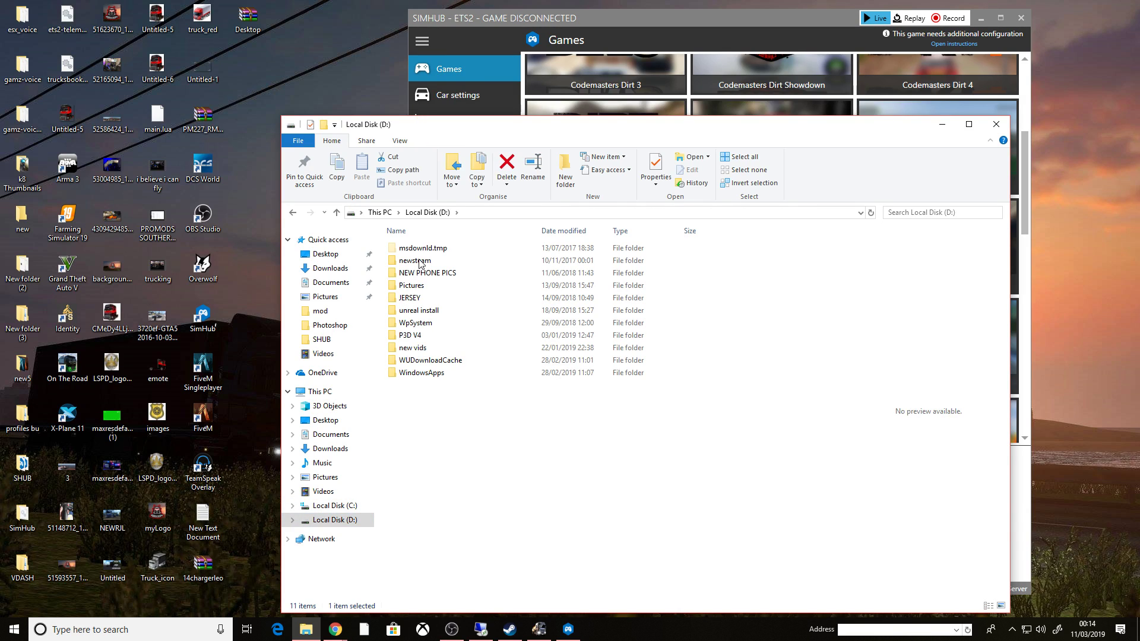
double_click(425, 250)
double_click(425, 249)
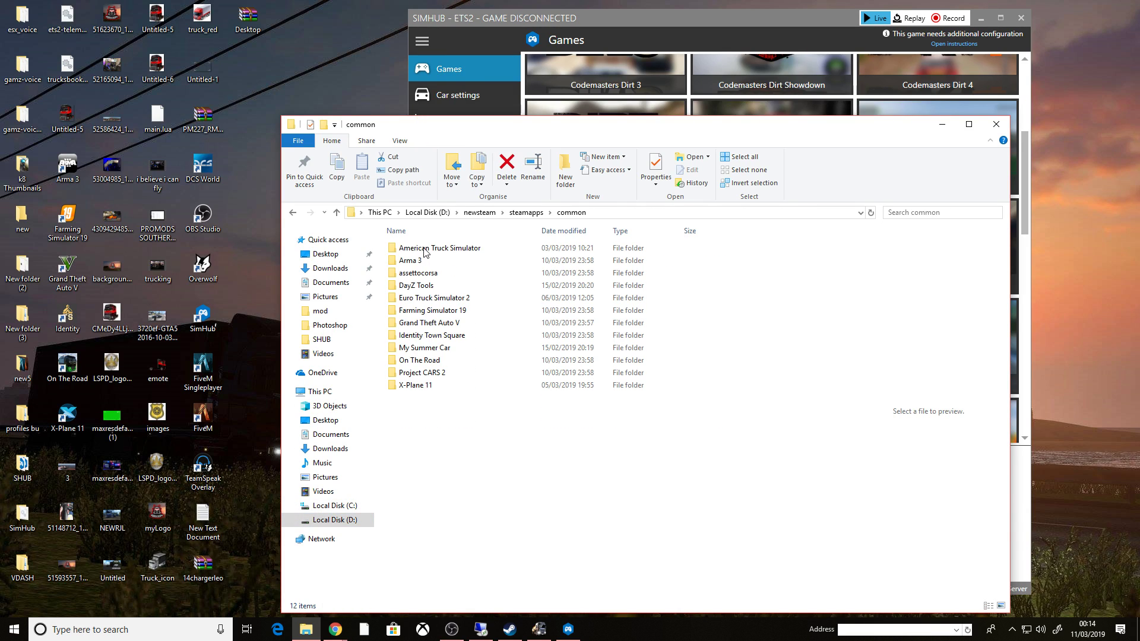
double_click(433, 298)
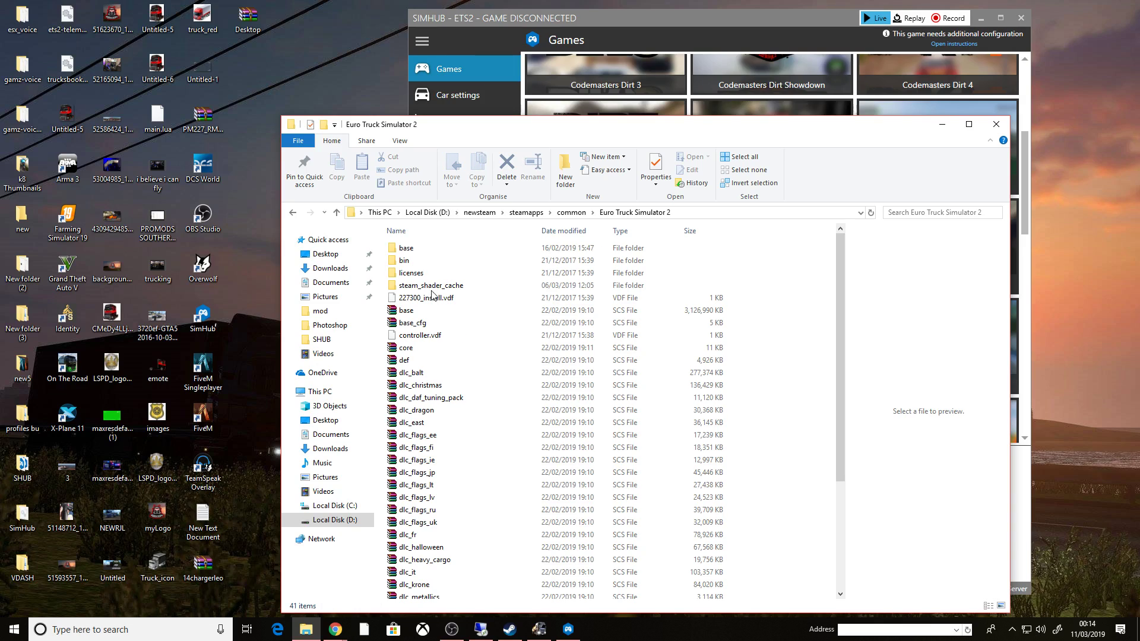
double_click(419, 261)
Check the win_x64 plugins folder, then confirm SHETS2Telemetry_x86.dll in win_x86\plugins
double_click(416, 248)
double_click(418, 248)
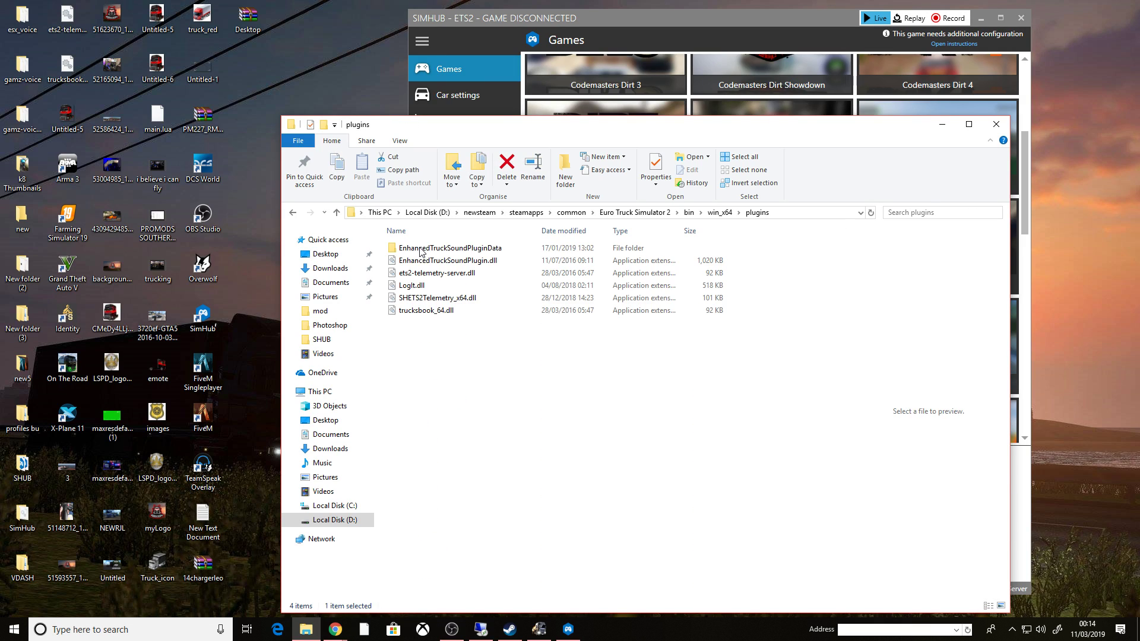
left_click(294, 212)
left_click(293, 212)
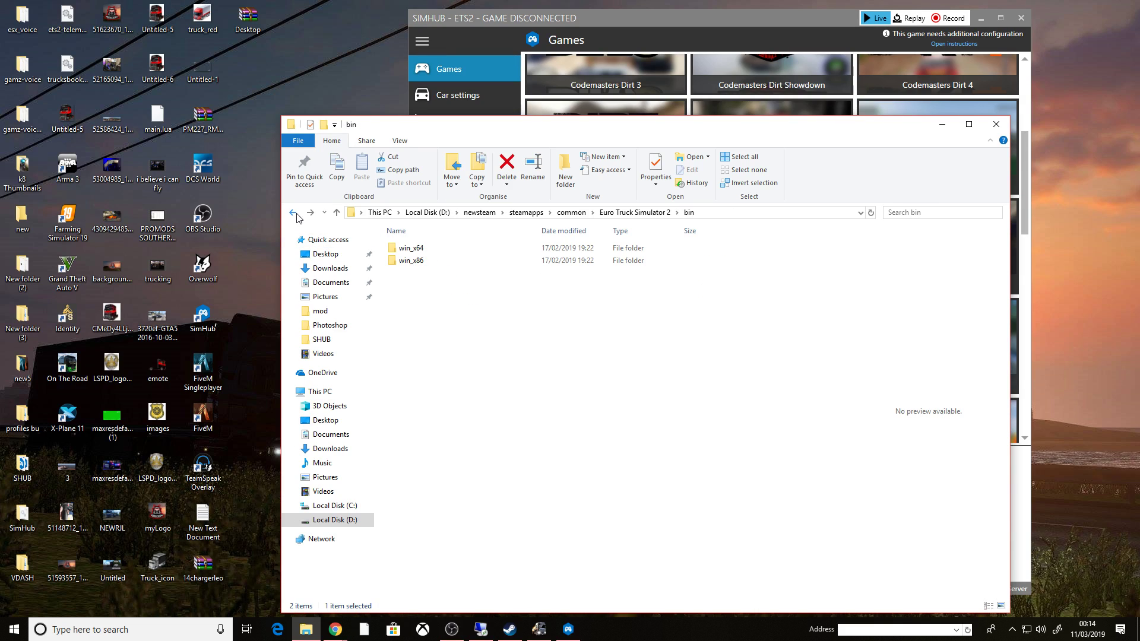
double_click(415, 260)
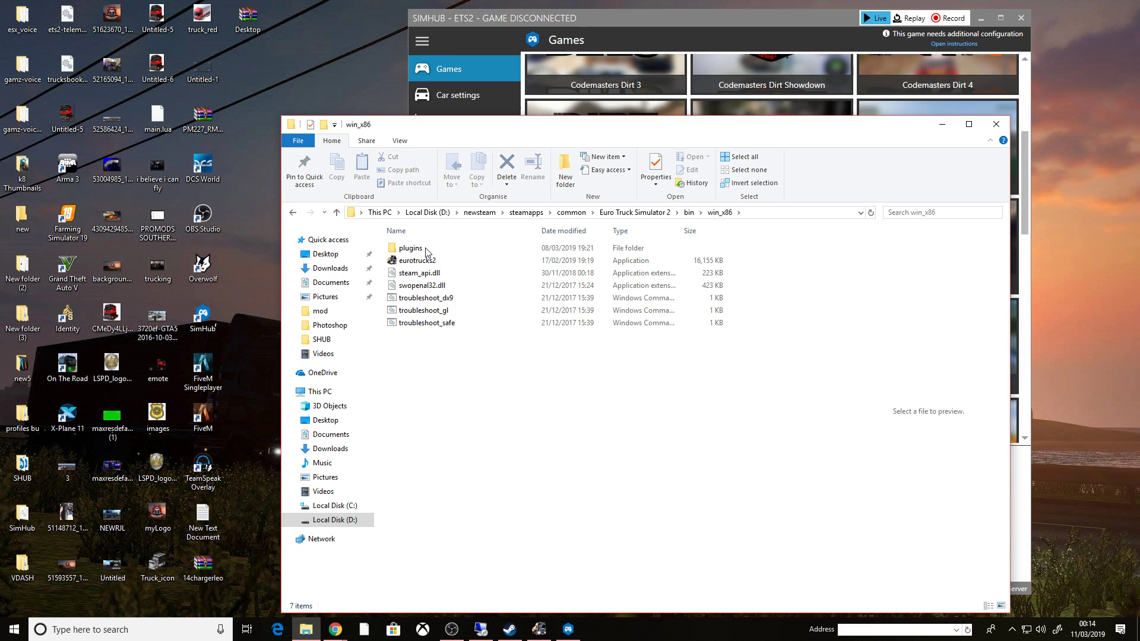
double_click(415, 249)
left_click(445, 277)
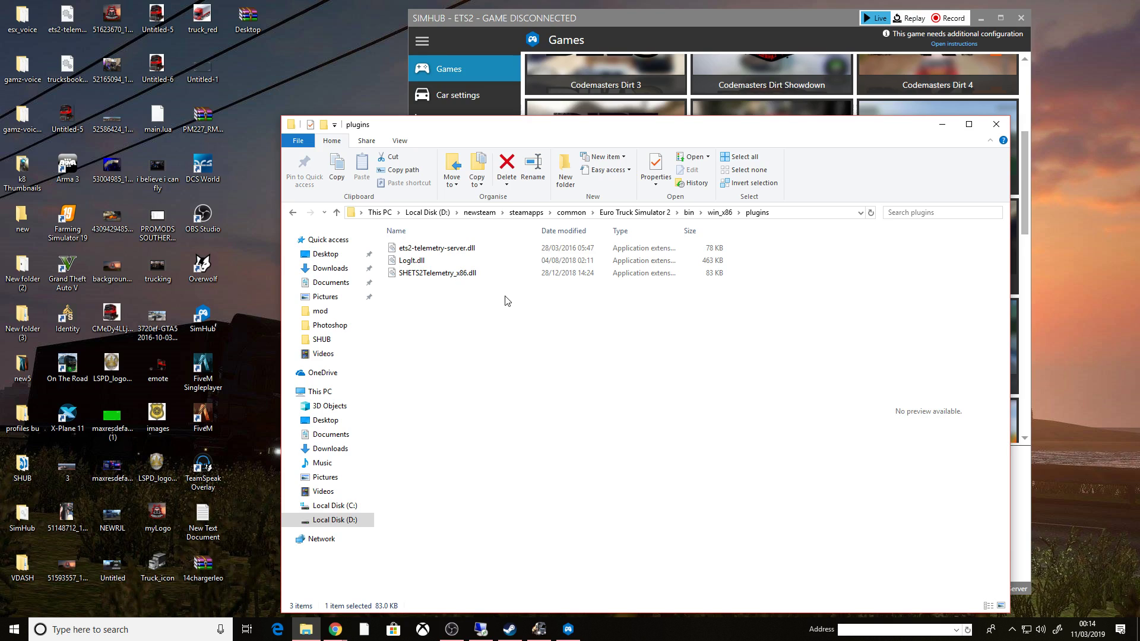
Close the Explorer window to return to SimHub's Games page with Euro Truck Simulator 2 selected
left_click(995, 126)
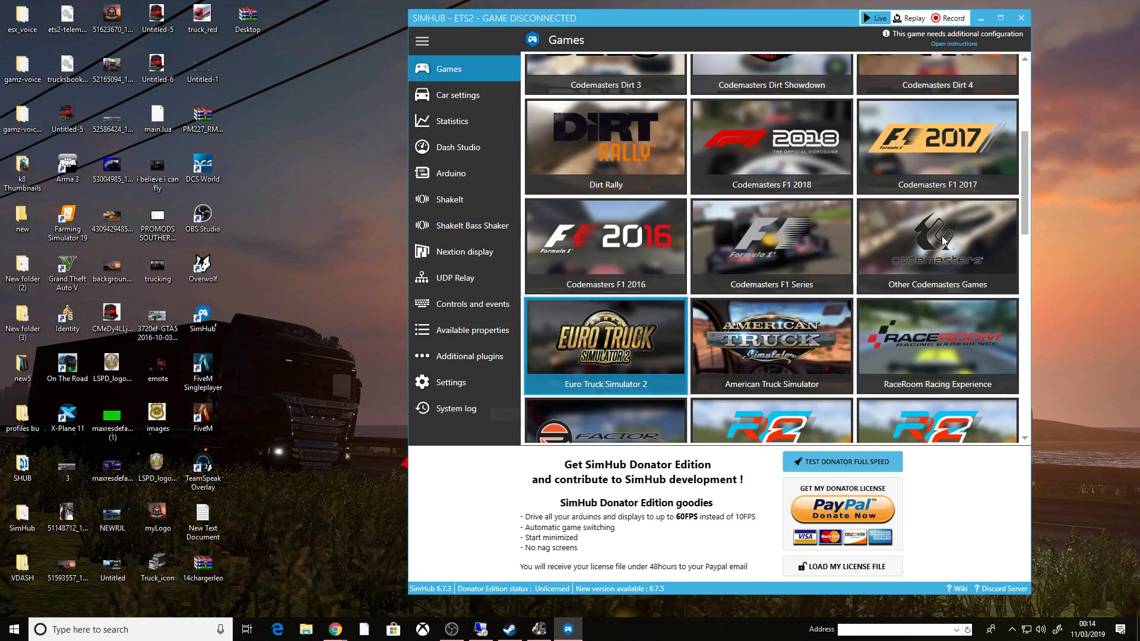
mouse_move(634, 336)
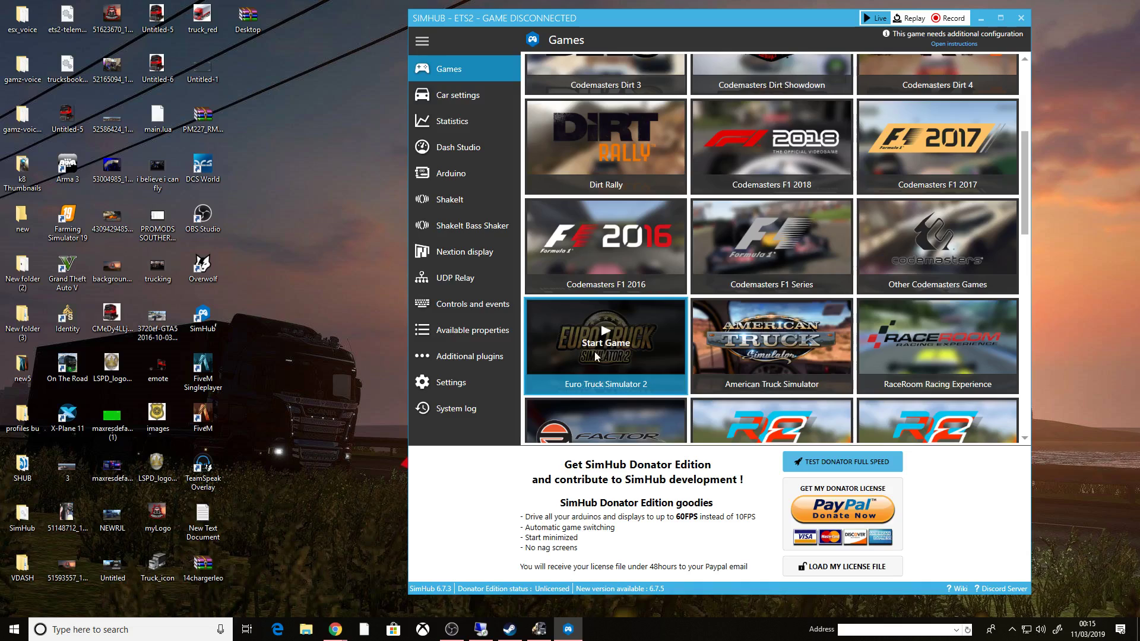
Open Dash Studio and scroll through the Dashboards list to find Scania Dash 4
left_click(480, 153)
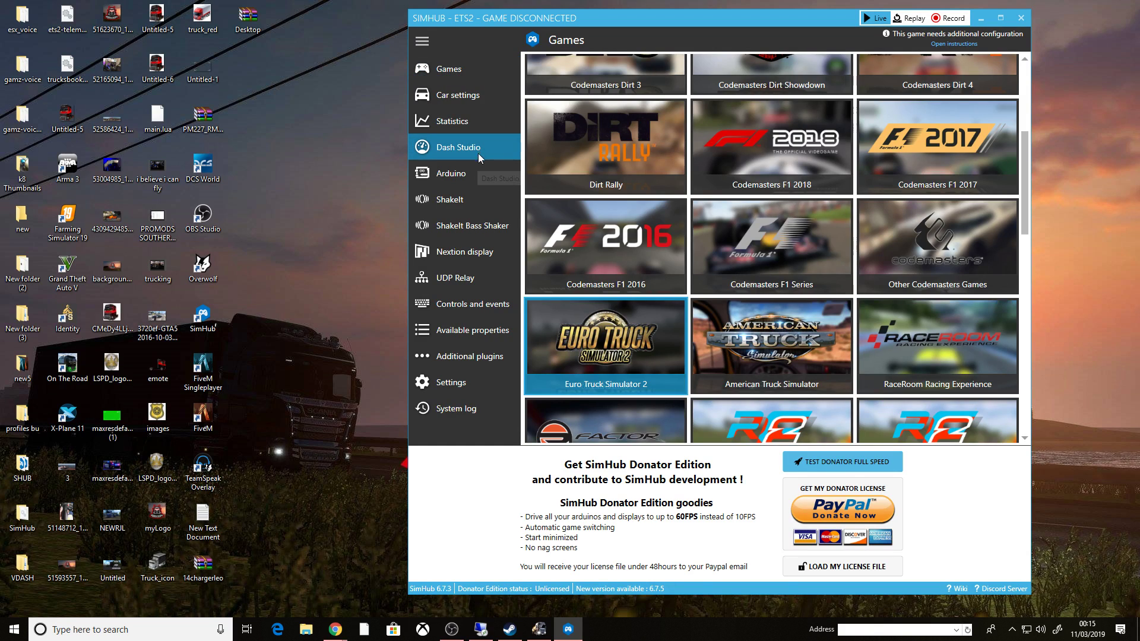
scroll(750, 322, "down", 5)
scroll(749, 322, "down", 12)
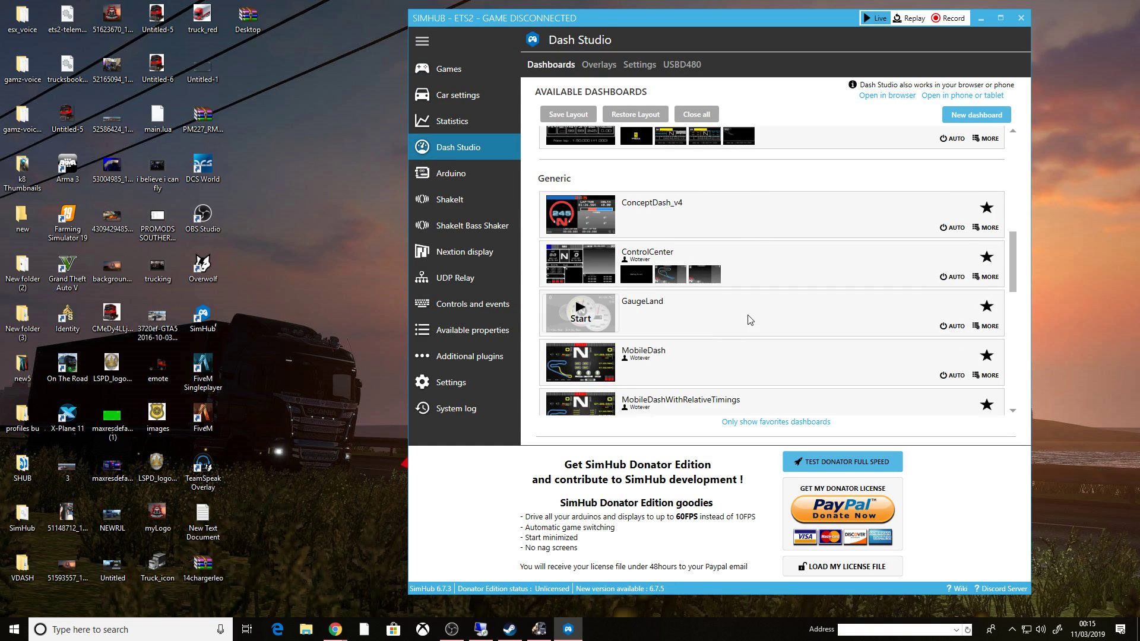
scroll(748, 322, "up", 14)
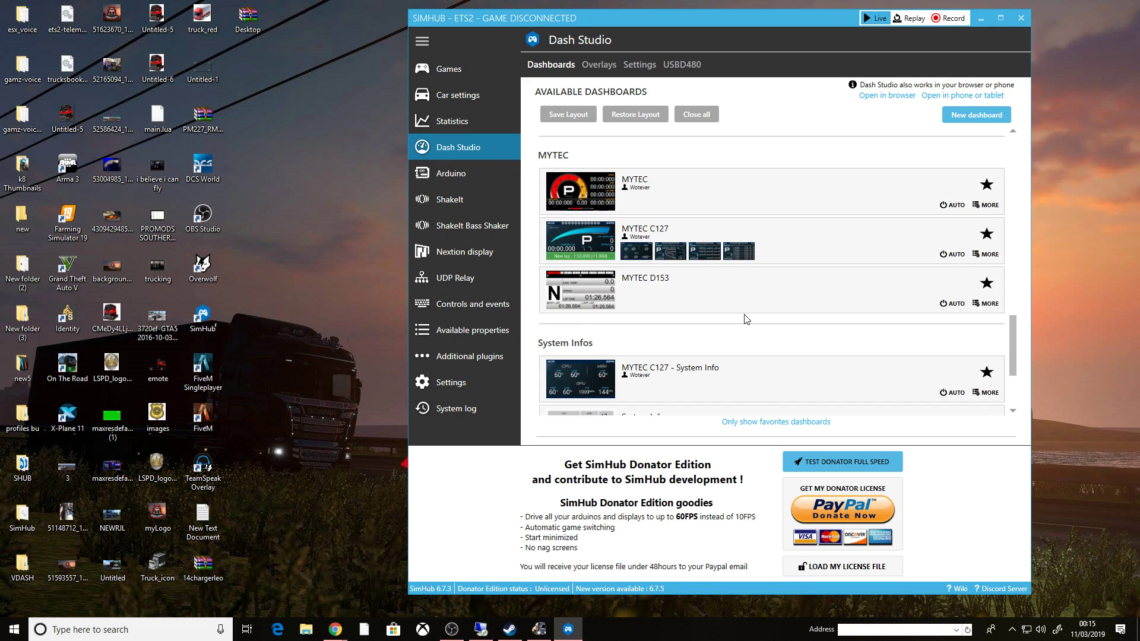
scroll(743, 321, "up", 3)
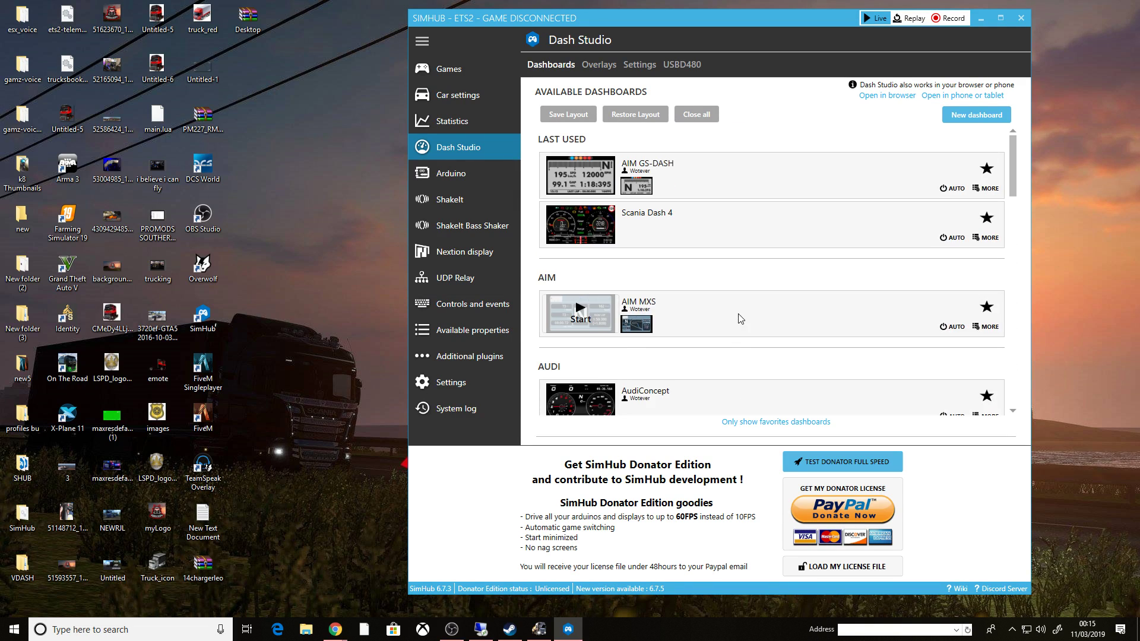
scroll(739, 316, "down", 10)
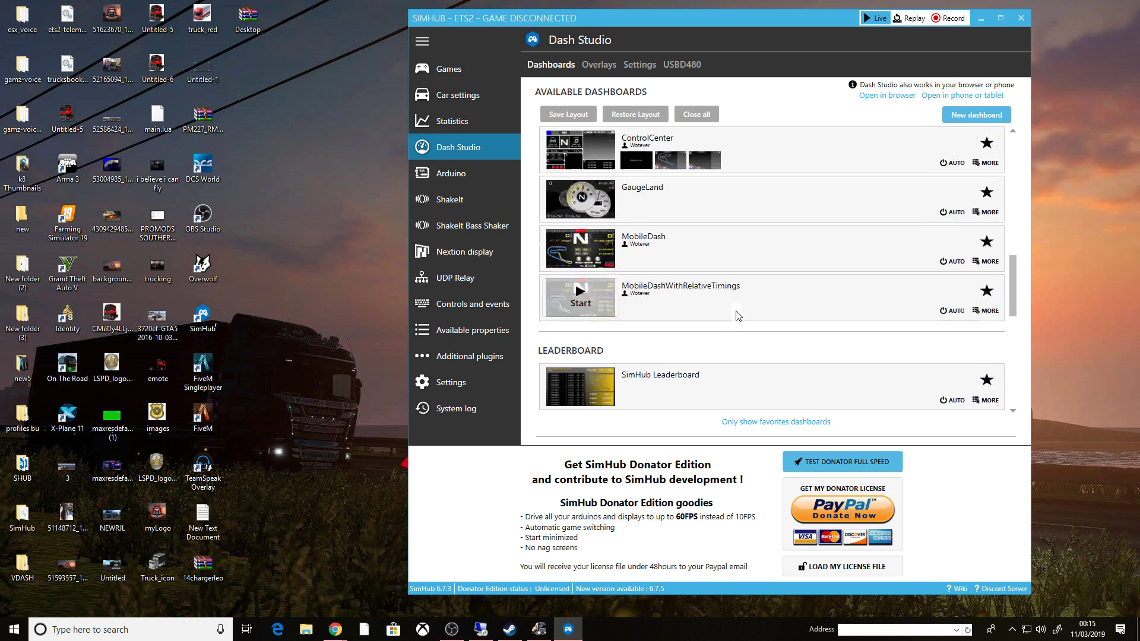
scroll(611, 338, "up", 5)
Search Chrome for 'scania simhub dash' and open the Scania Dashboard 2016 for Simhub RaceDepartment page
mouse_move(335, 629)
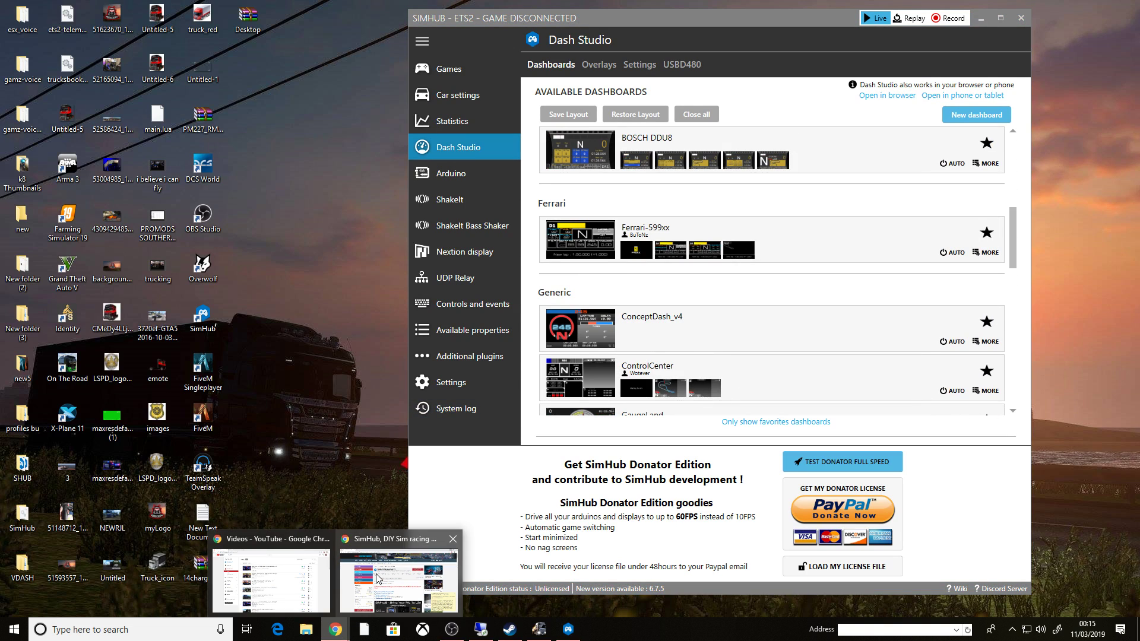
left_click(368, 603)
left_click(164, 10)
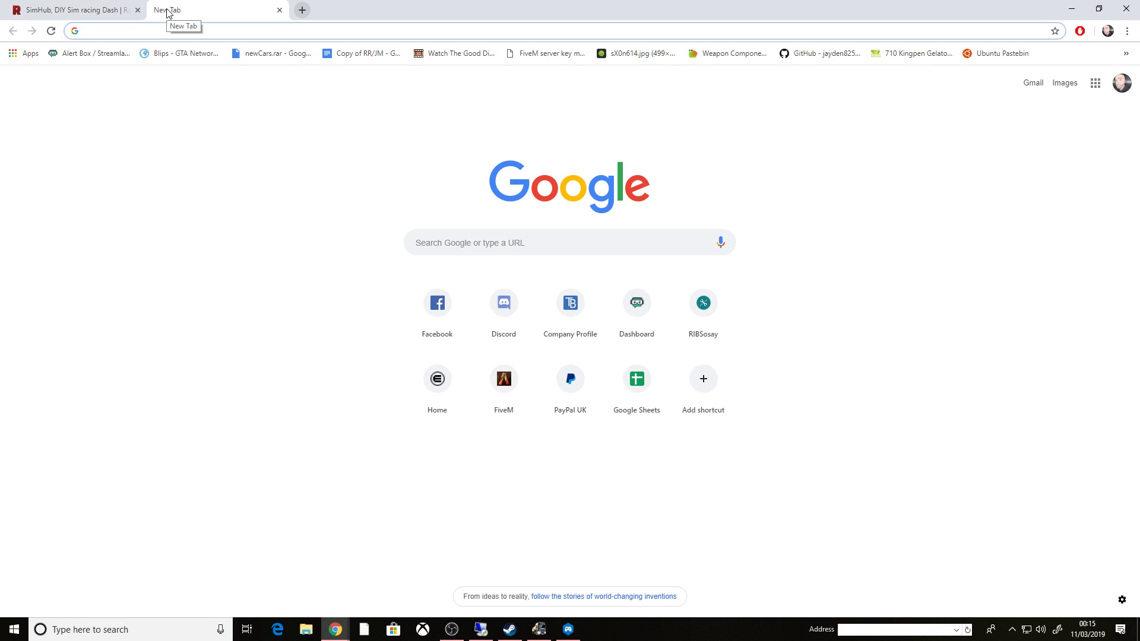
type("scania simhunb")
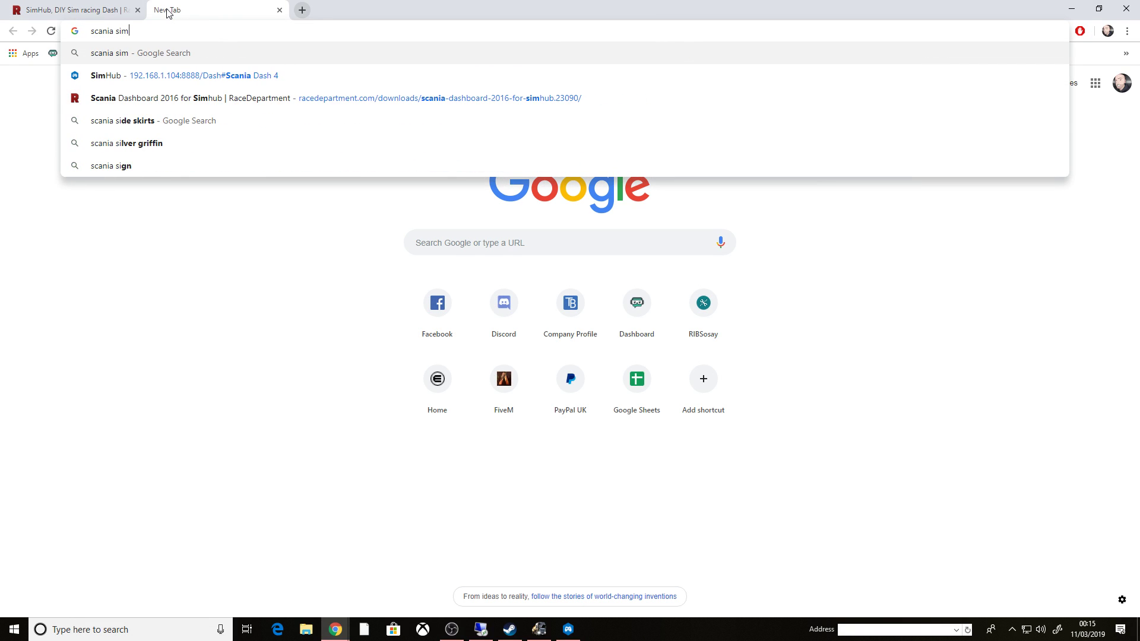
key("BackSpace")
key("BackSpace")
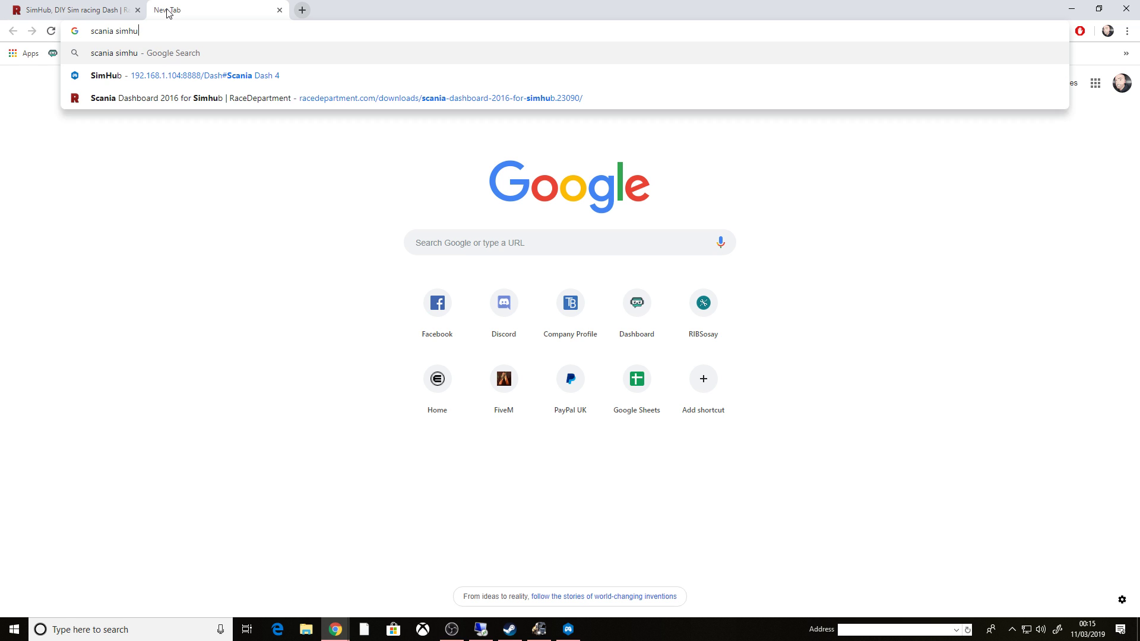
type("b dash")
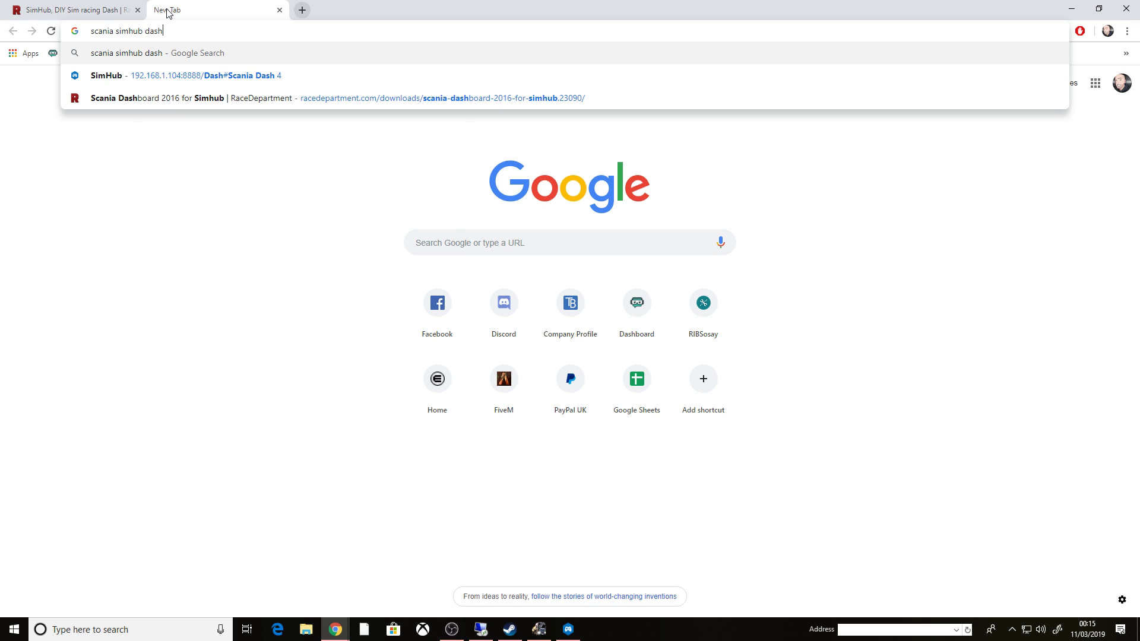
key("Return")
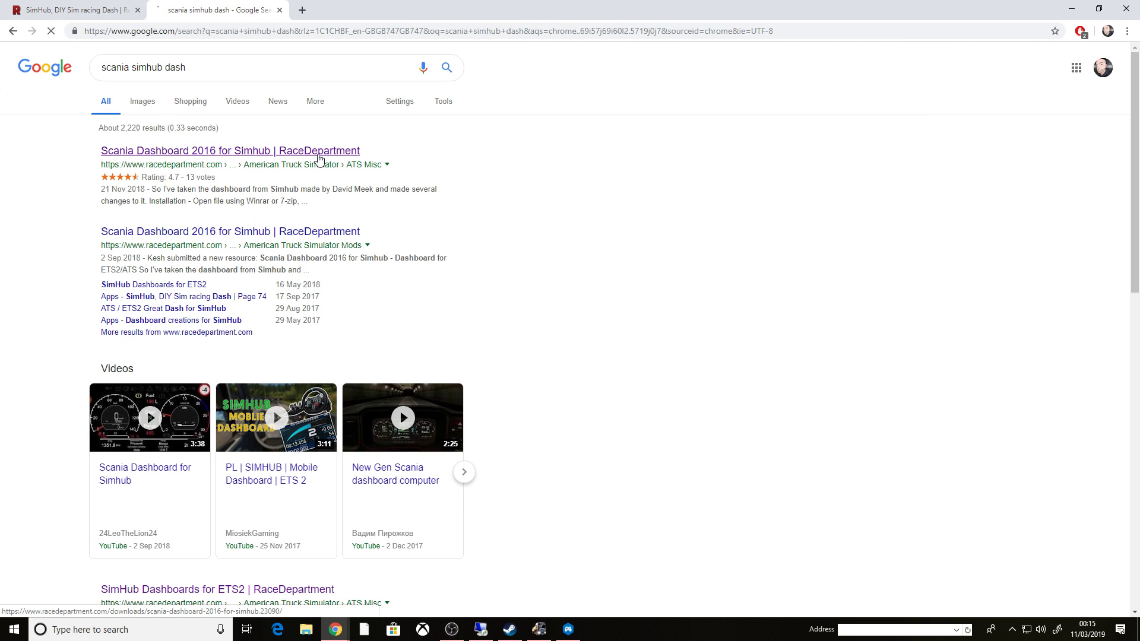
left_click(349, 152)
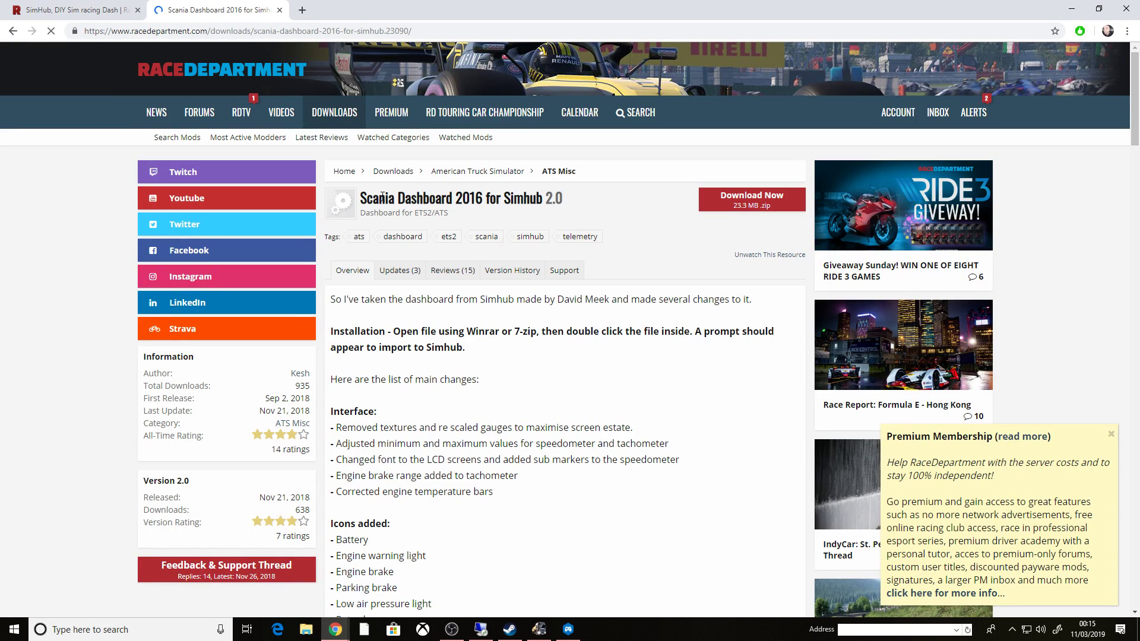
left_click_drag(536, 254, 490, 254)
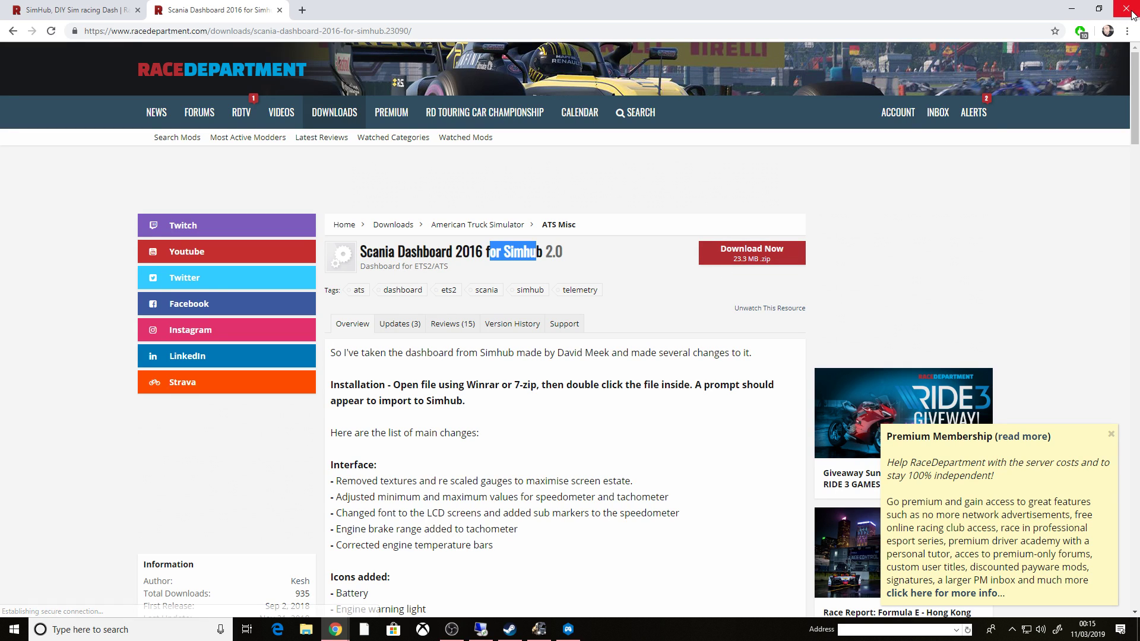
Minimize Chrome, open Dash Studio's dashboard list in the browser, and load Scania Dash 4
left_click(1073, 11)
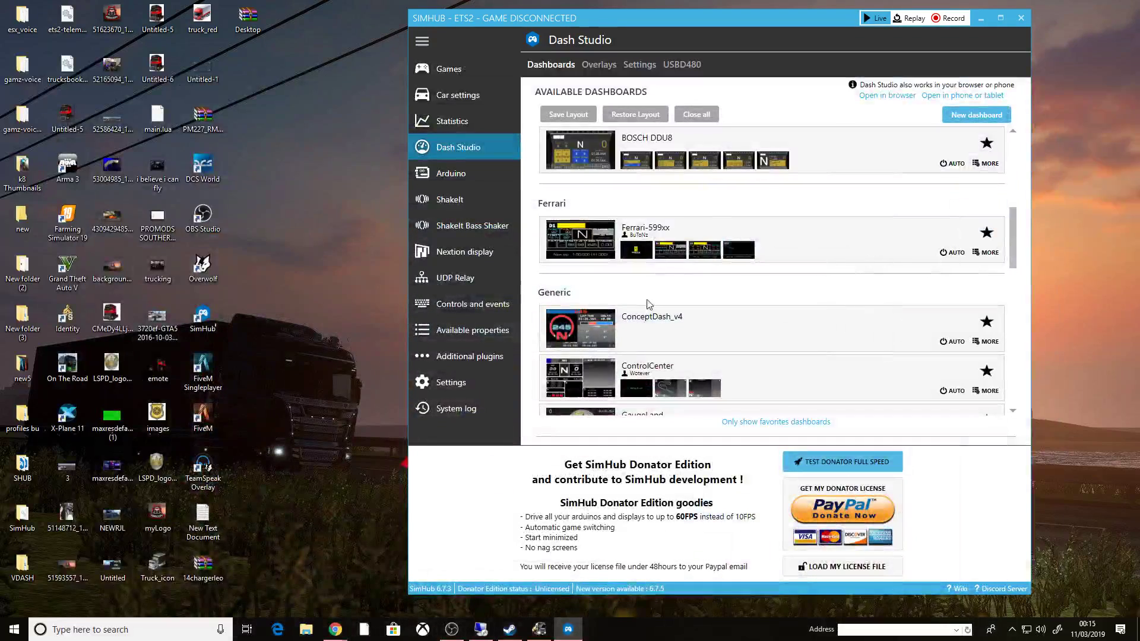
scroll(620, 285, "up", 10)
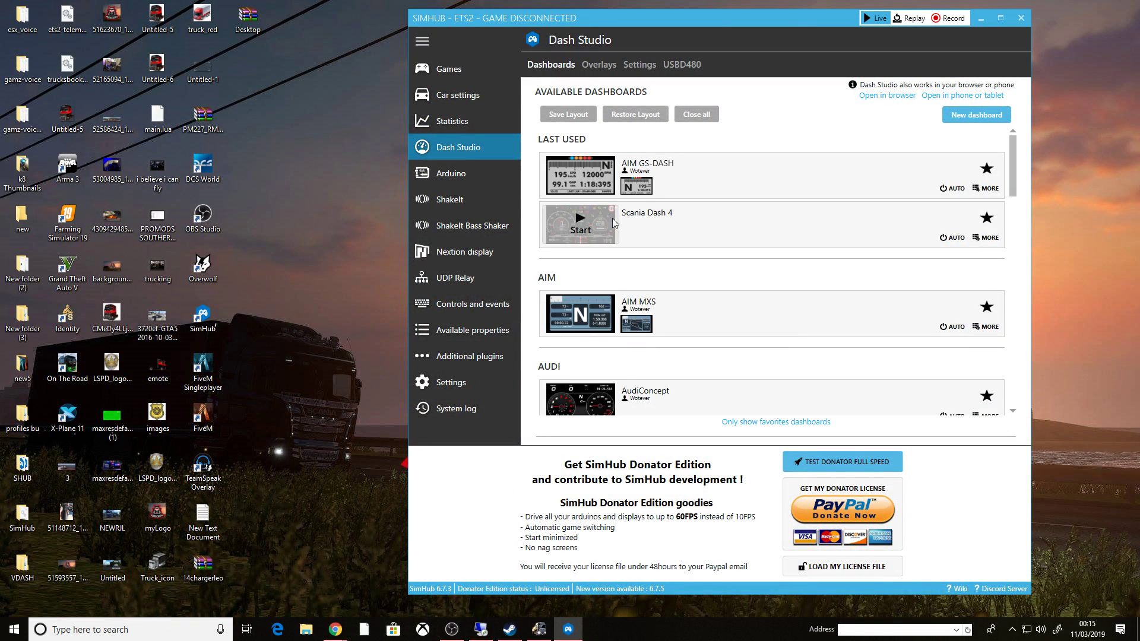
mouse_move(650, 229)
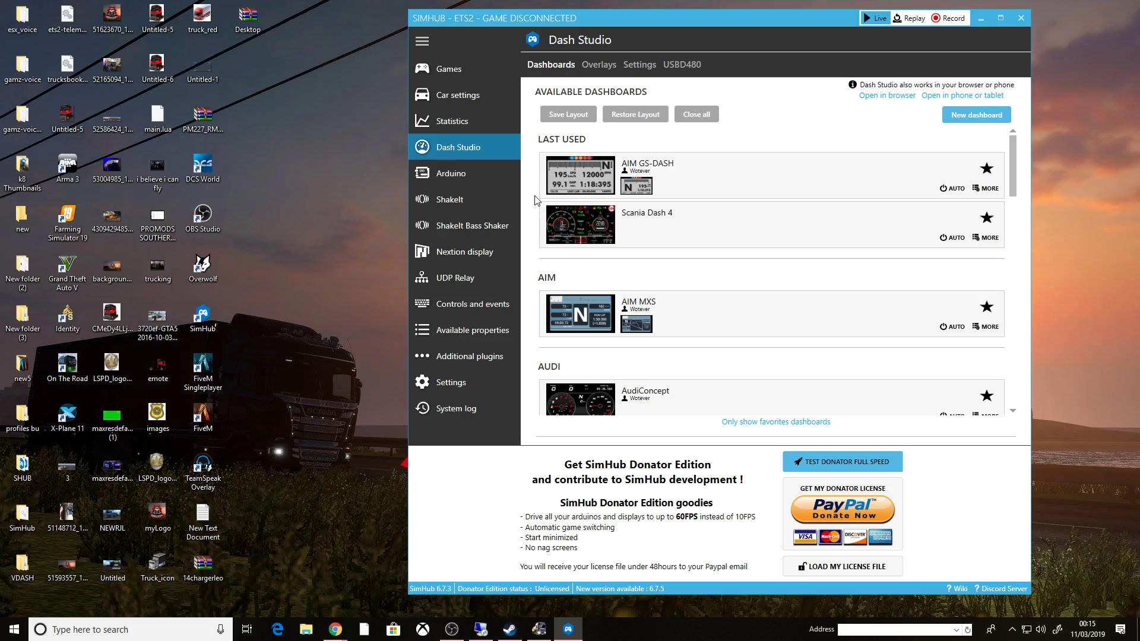
left_click(877, 96)
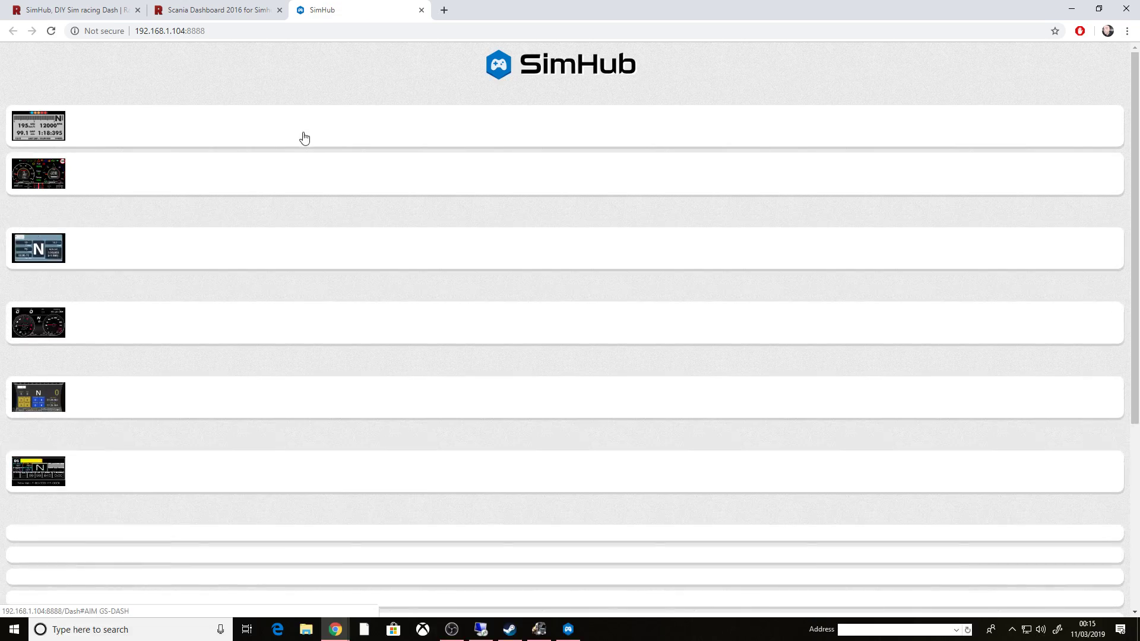
left_click(165, 30)
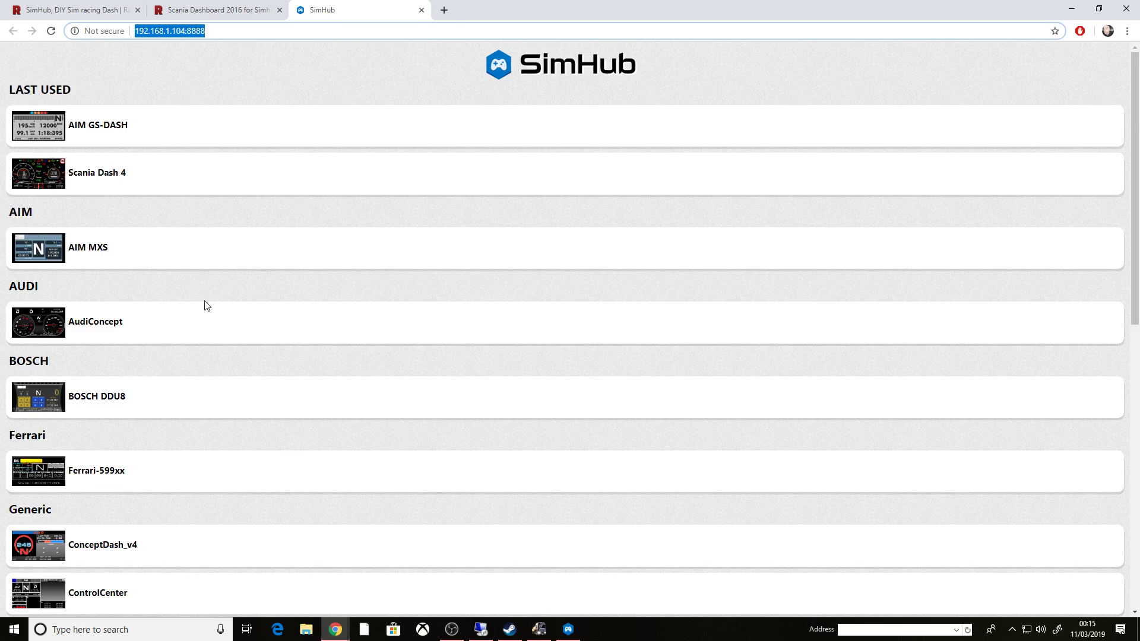
scroll(202, 314, "down", 10)
scroll(193, 324, "up", 10)
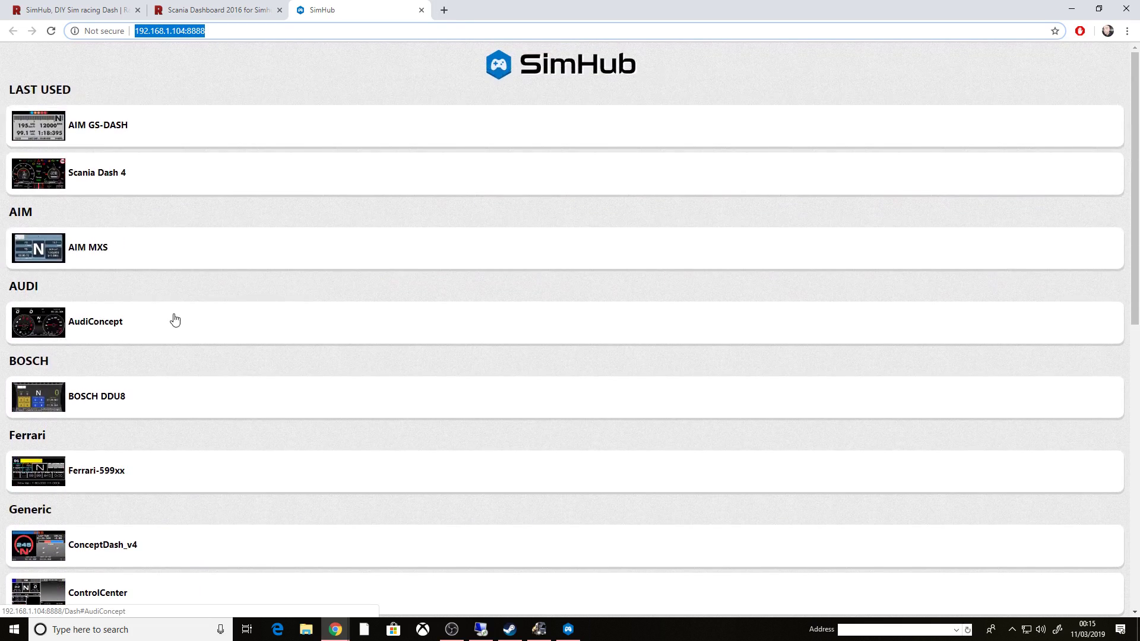
left_click(115, 178)
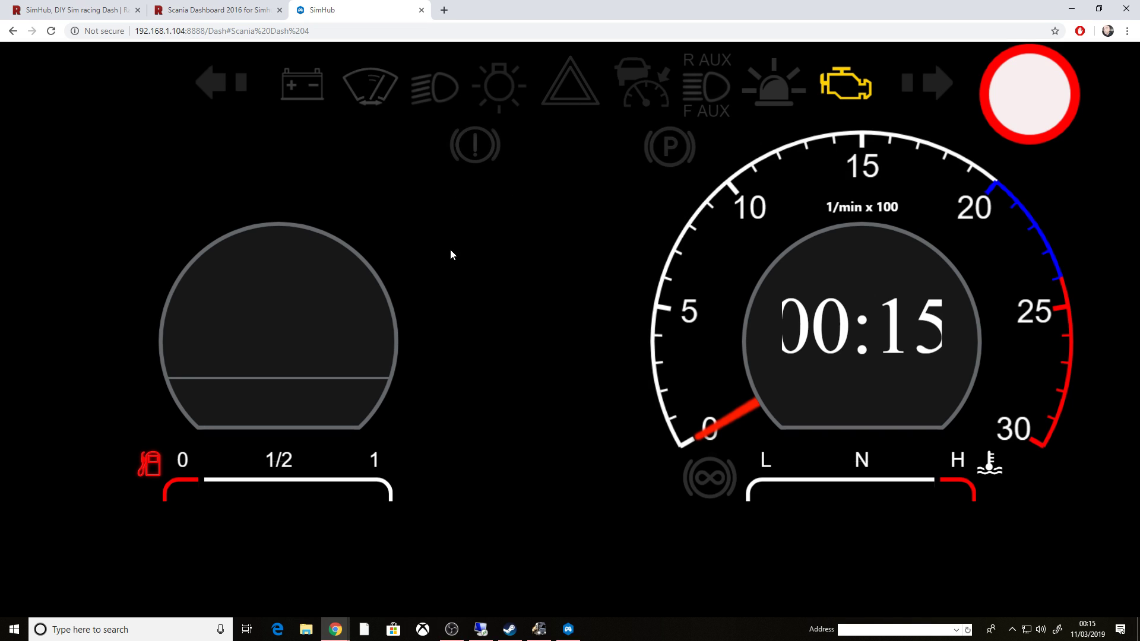
Copy the Scania Dash 4 page's address from the address bar
left_click(284, 34)
right_click(285, 34)
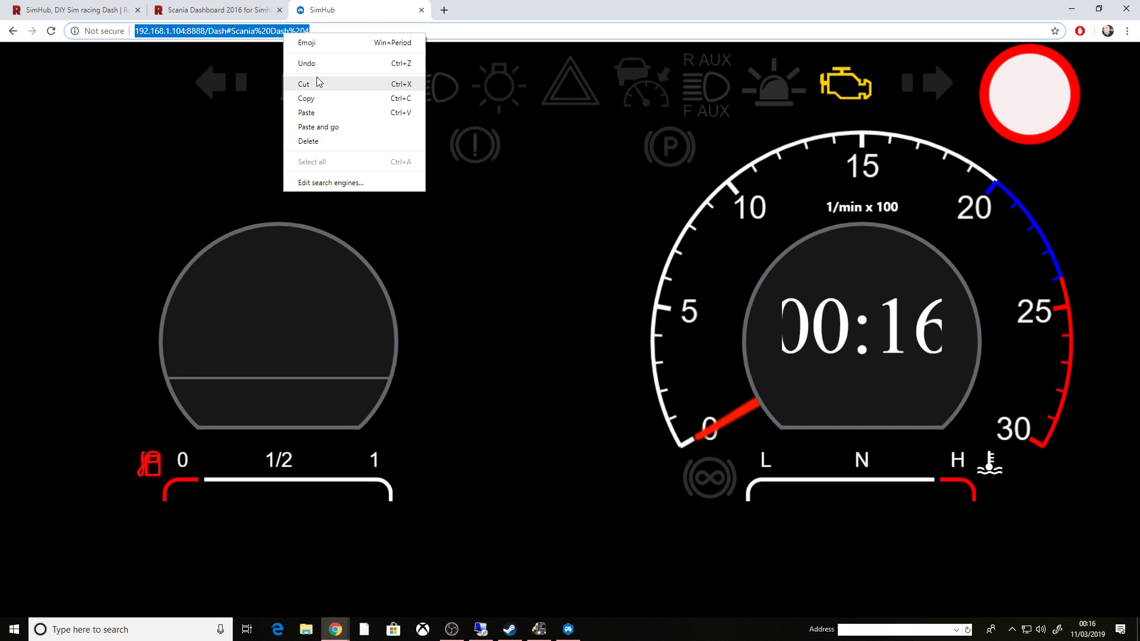
left_click(311, 98)
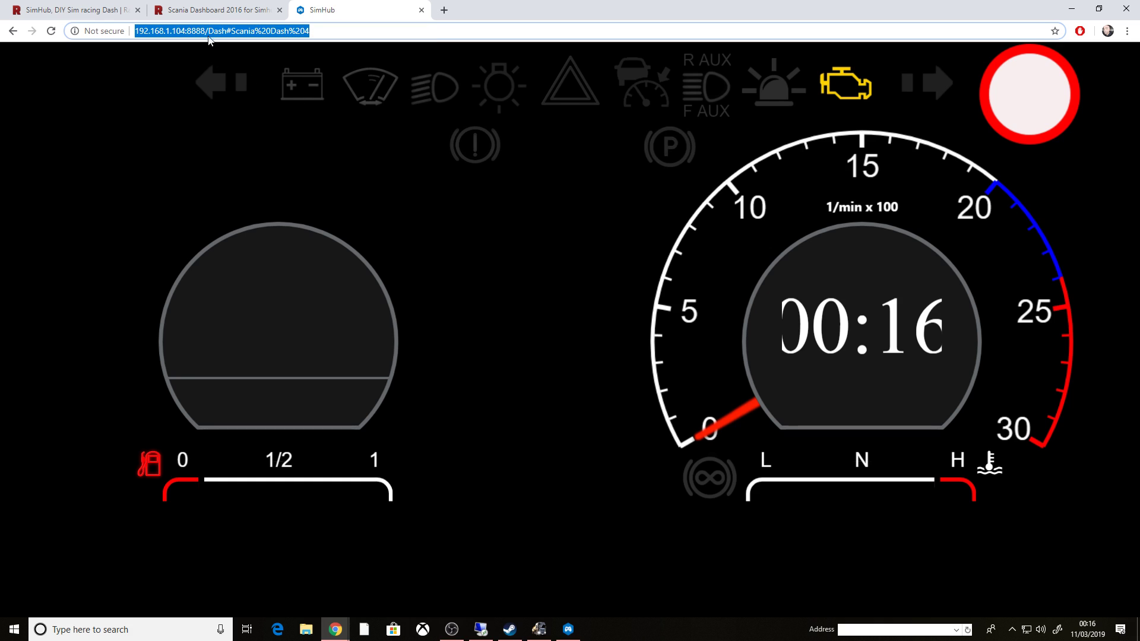
Bring OBS Studio forward and cancel an accidentally started Window Capture source
left_click(452, 628)
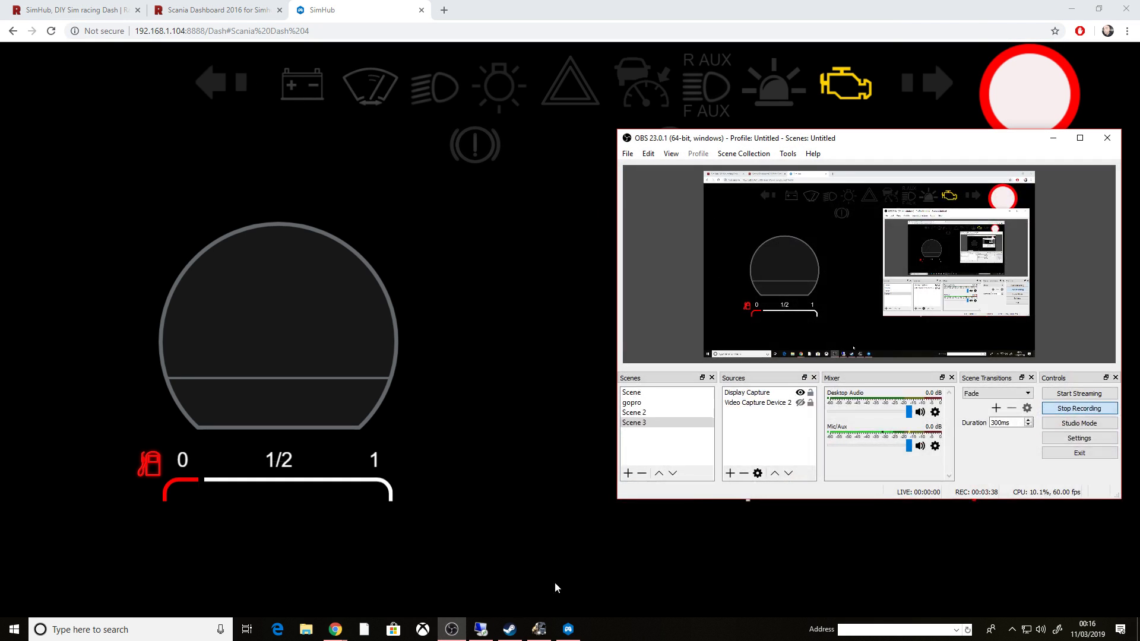
right_click(749, 427)
mouse_move(771, 432)
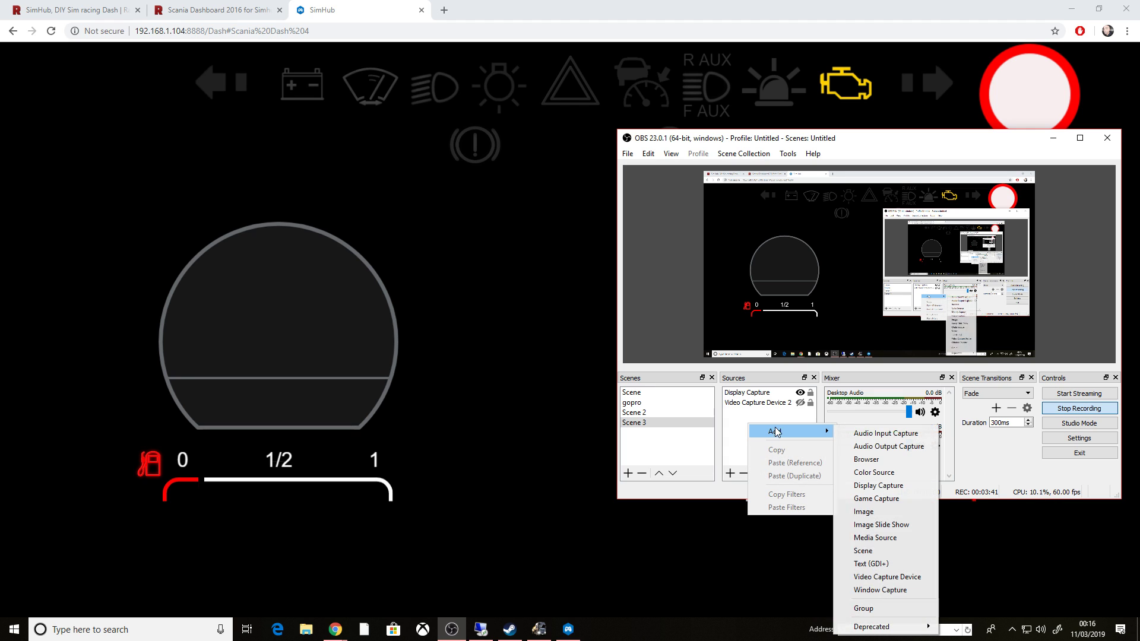
left_click(882, 590)
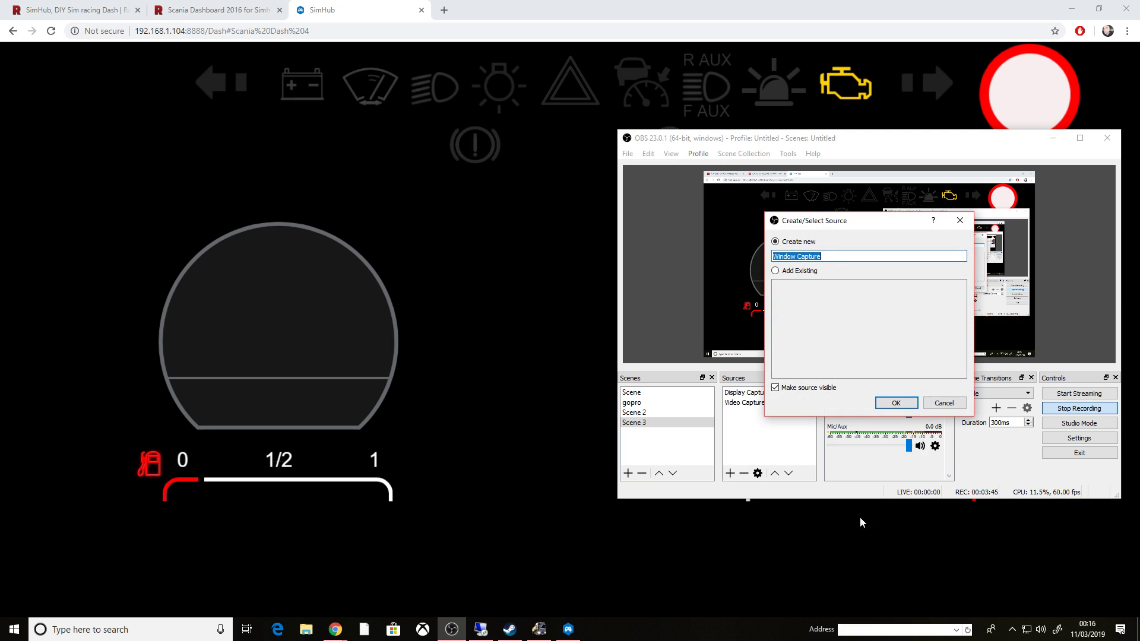
left_click(942, 401)
Create the Browser 6 source in Scene 3 with the pasted Scania Dash 4 URL
right_click(767, 454)
mouse_move(798, 459)
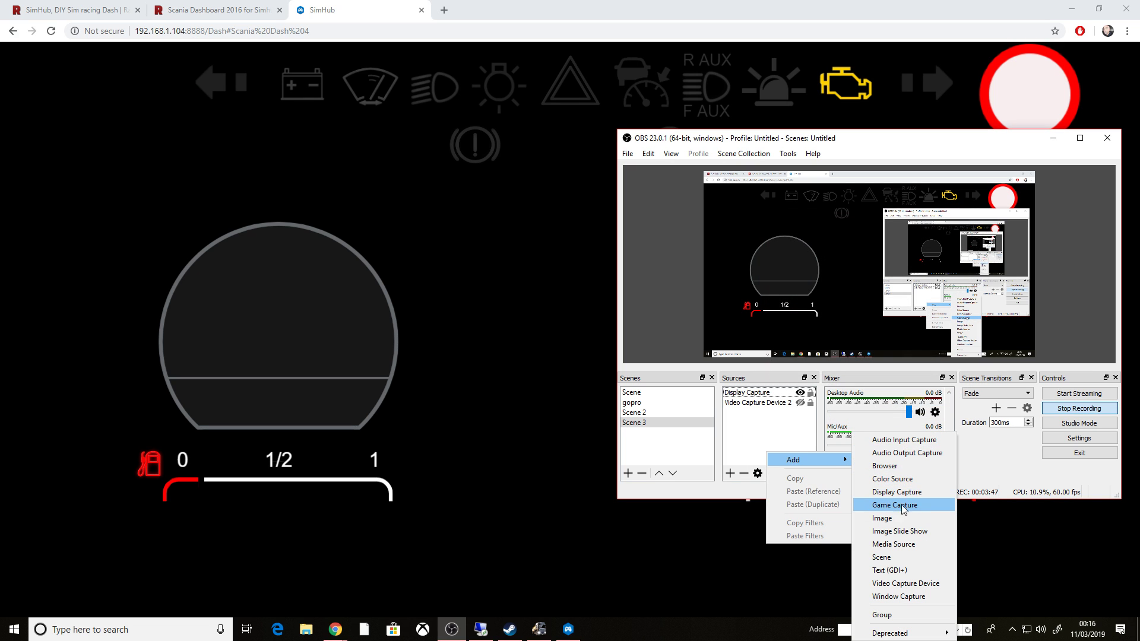
left_click(903, 468)
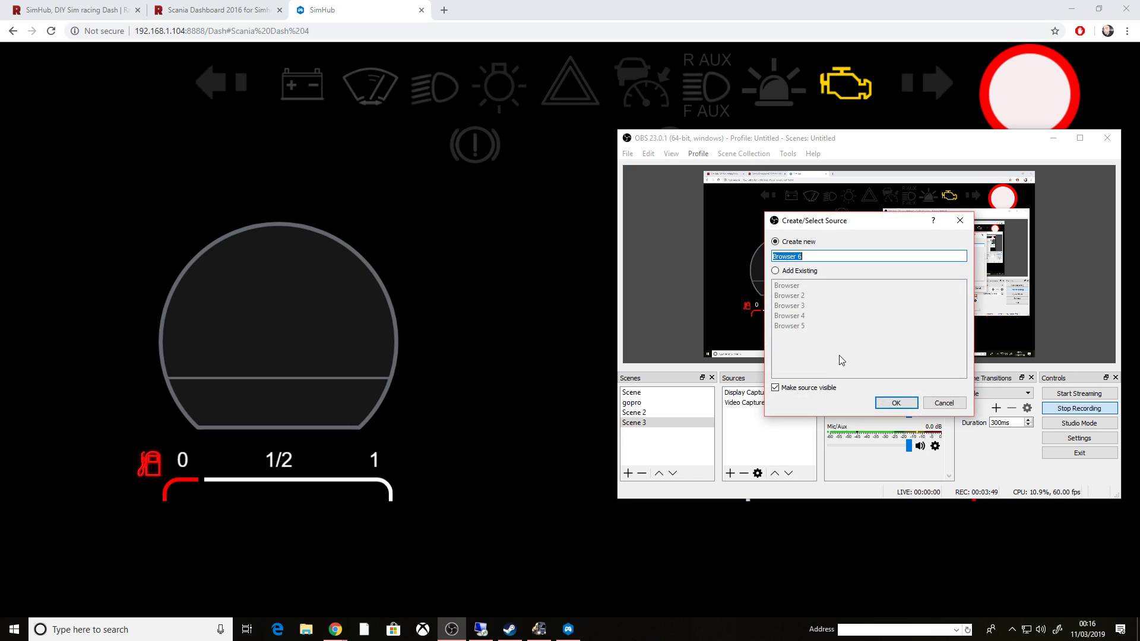
left_click(895, 404)
triple_click(749, 378)
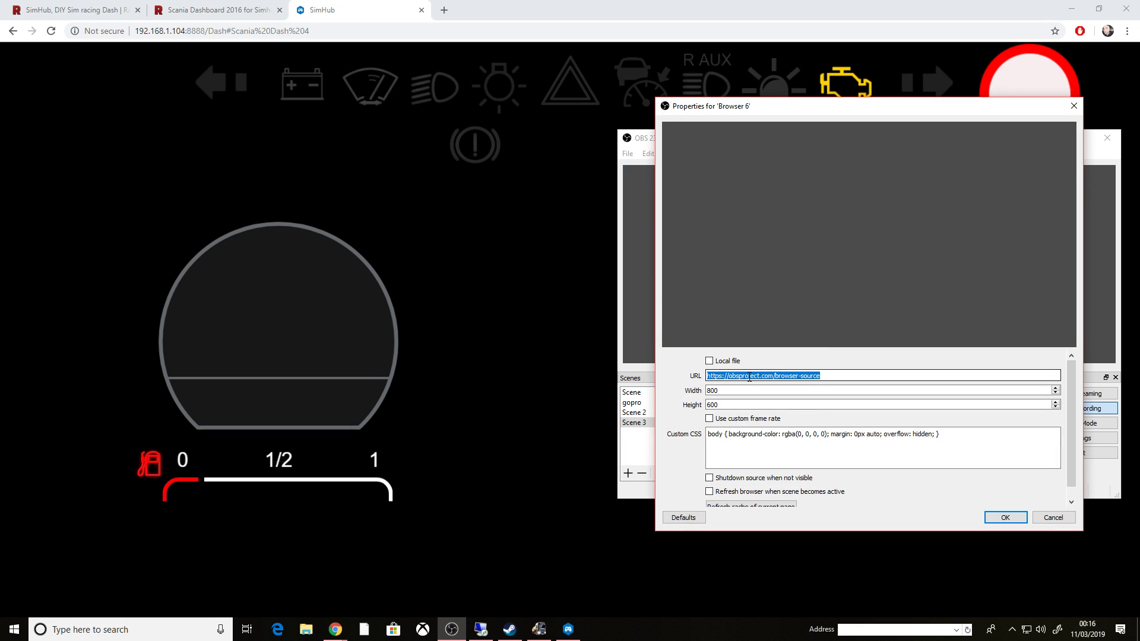
right_click(750, 378)
left_click(778, 441)
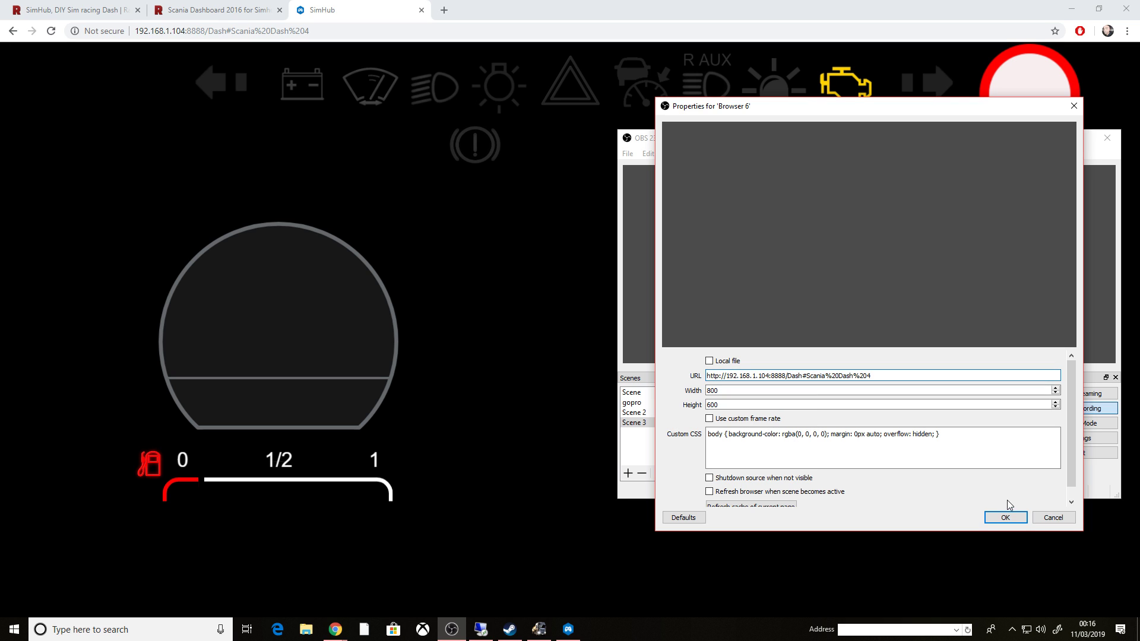
left_click(1005, 517)
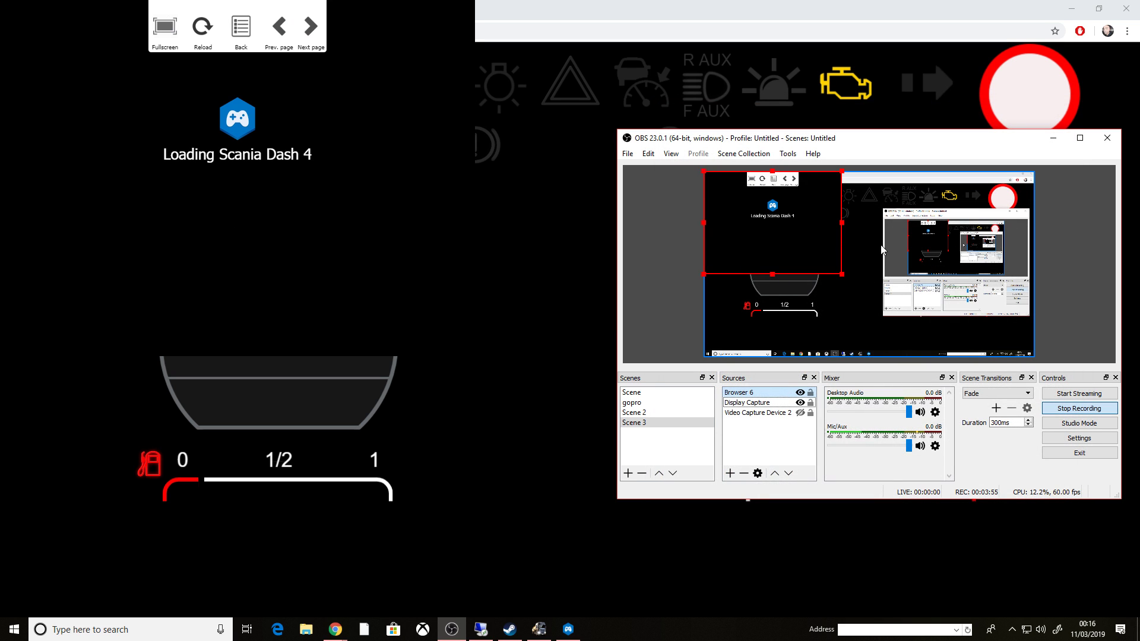
Restore down Chrome, then shrink the Browser 6 overlay and place it bottom-left
left_click(1091, 13)
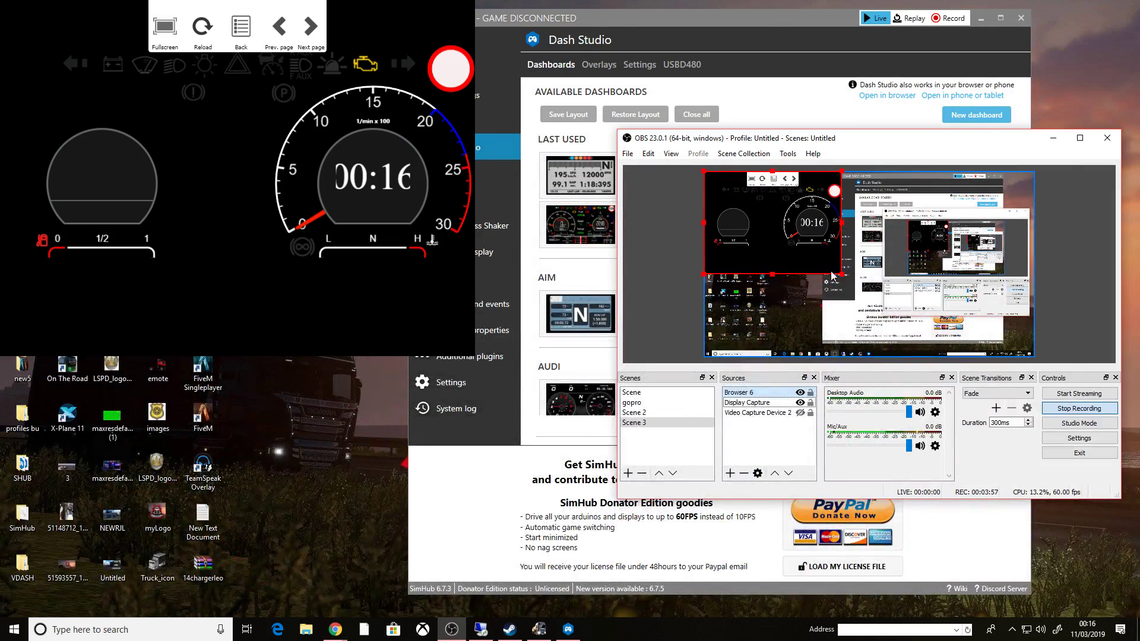
left_click_drag(791, 232, 766, 320)
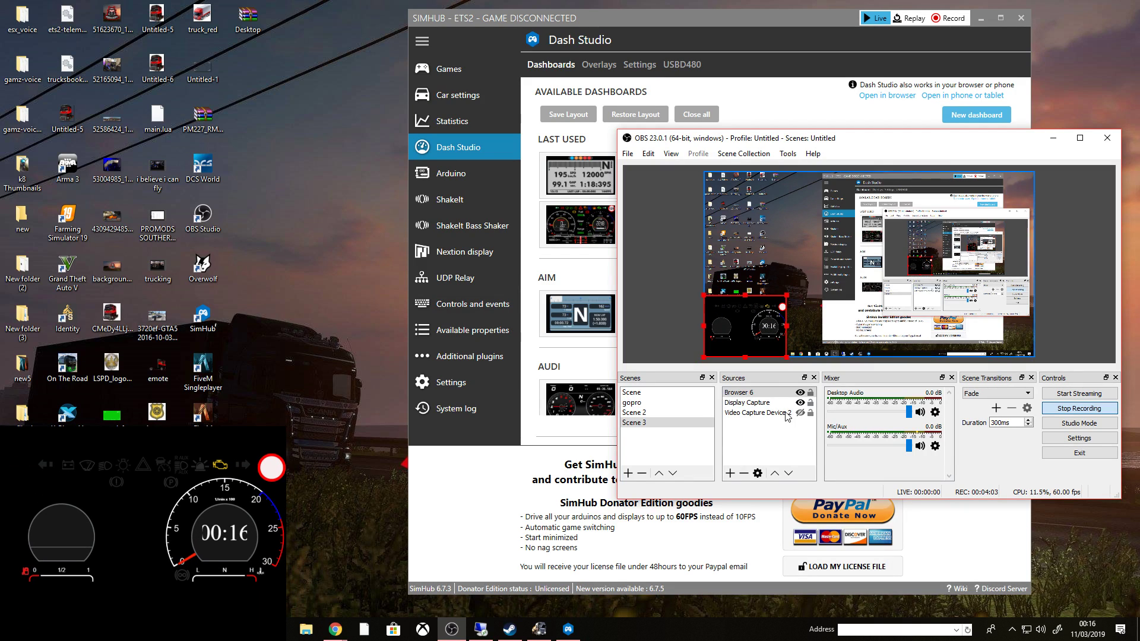
left_click(900, 311)
left_click(765, 360)
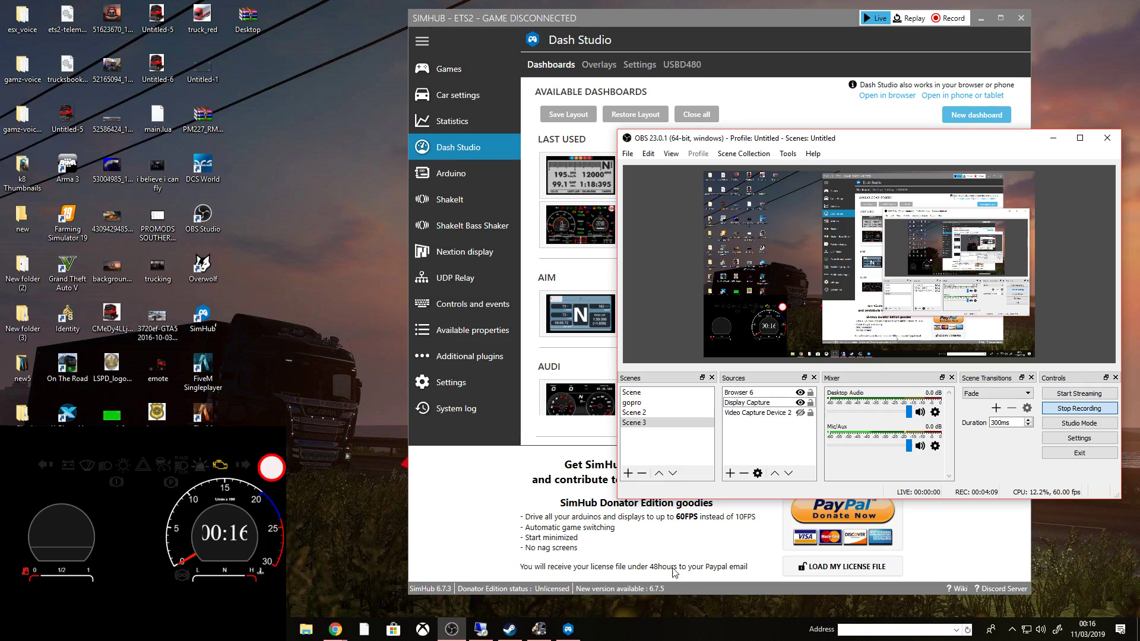
mouse_move(611, 210)
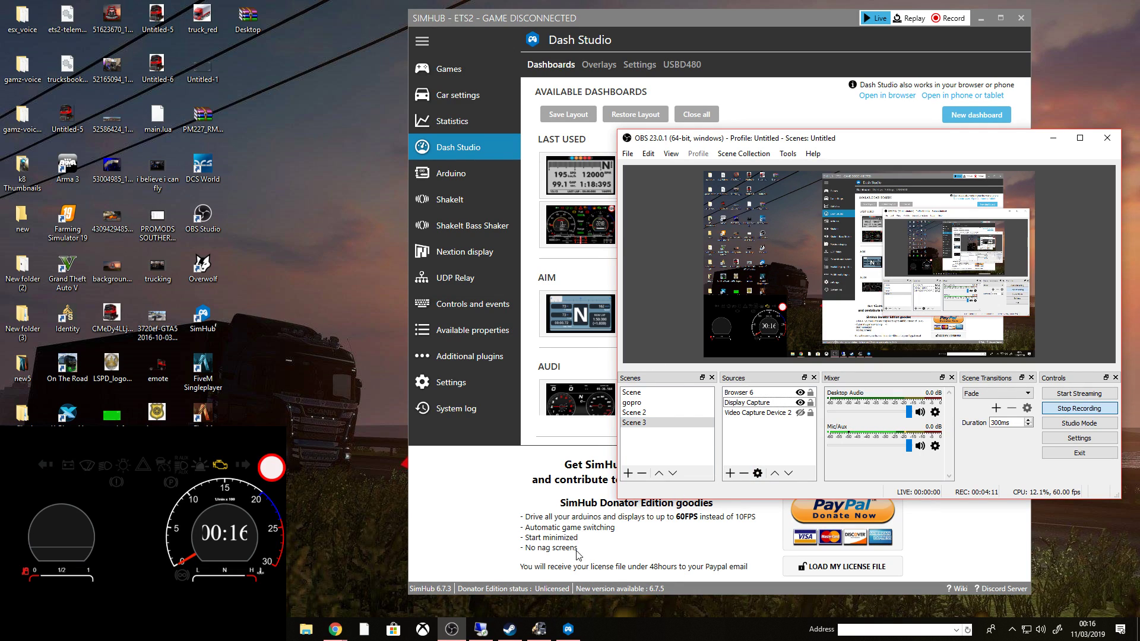